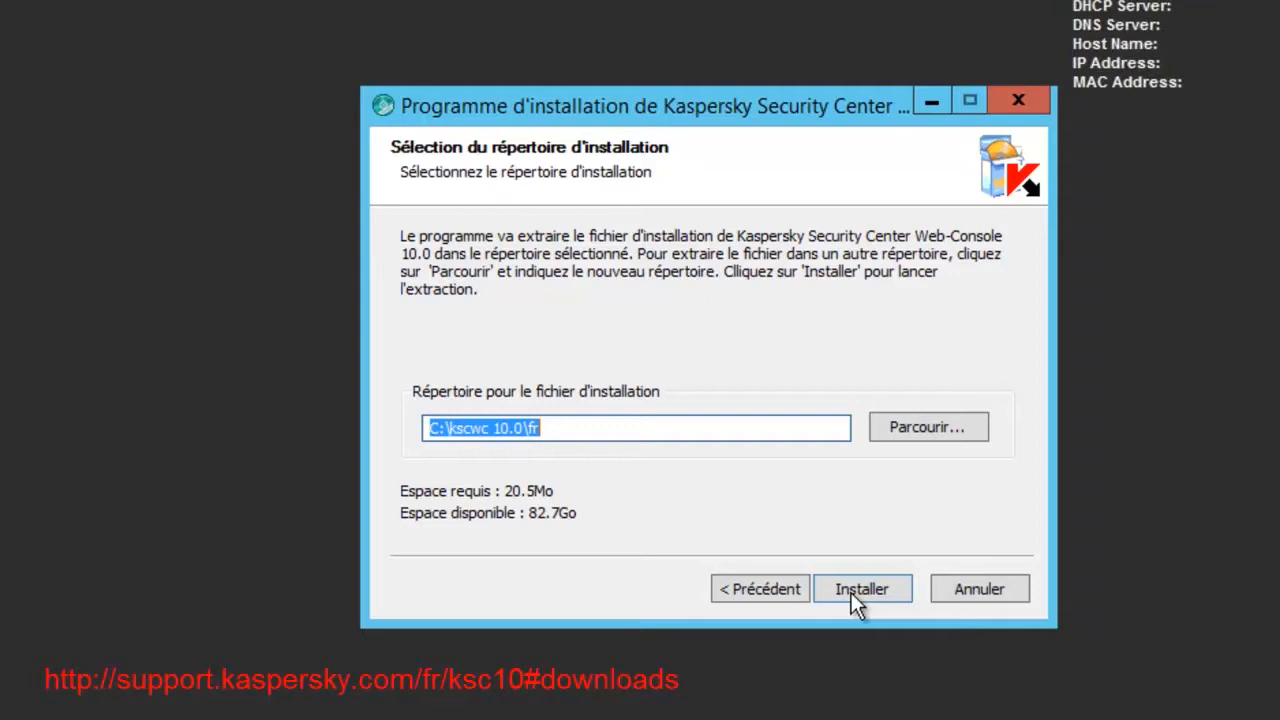
Extract the Web Console setup files into C:\kscwc 10.0\fr, close the extractor, and open File Explorer.
left_click(851, 590)
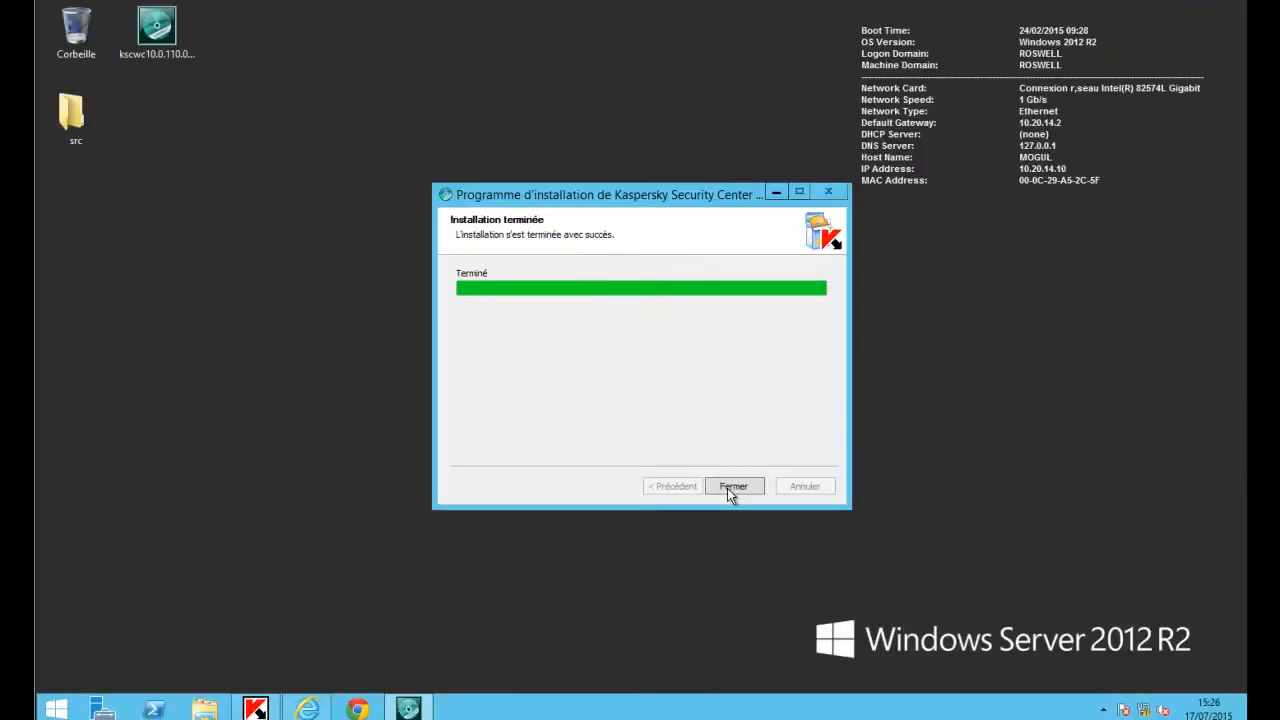
left_click(851, 592)
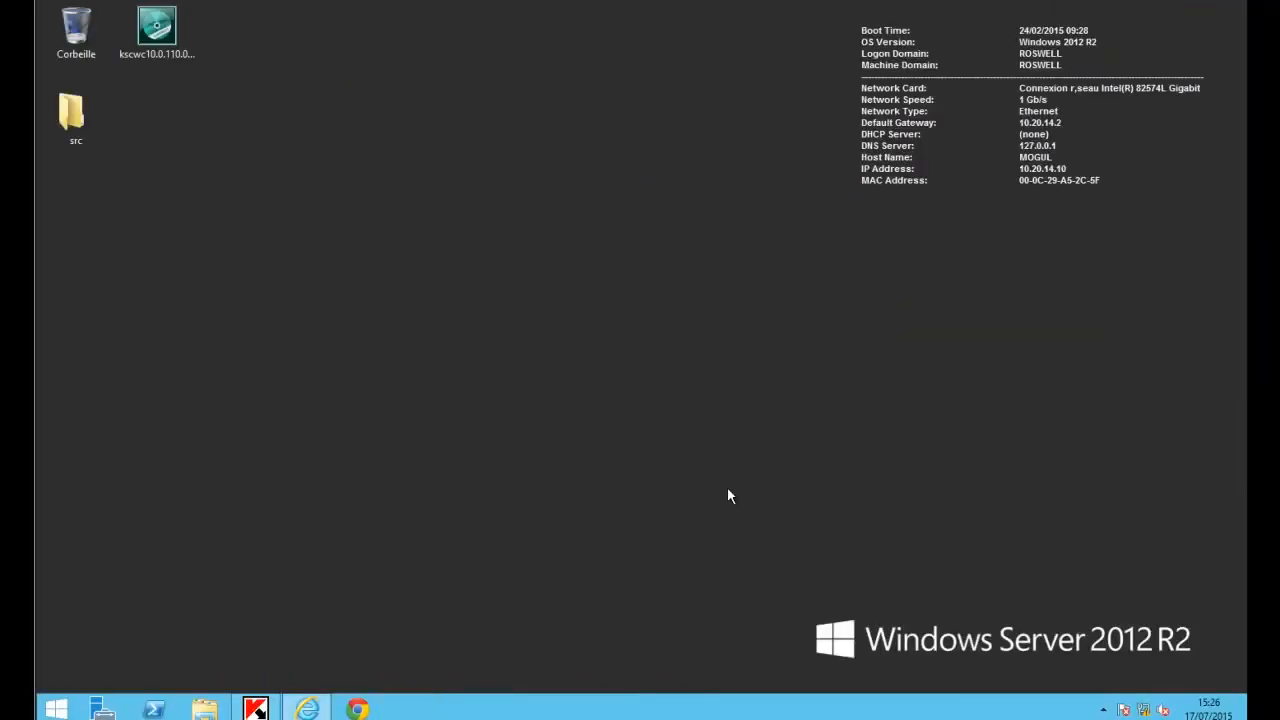
left_click(200, 708)
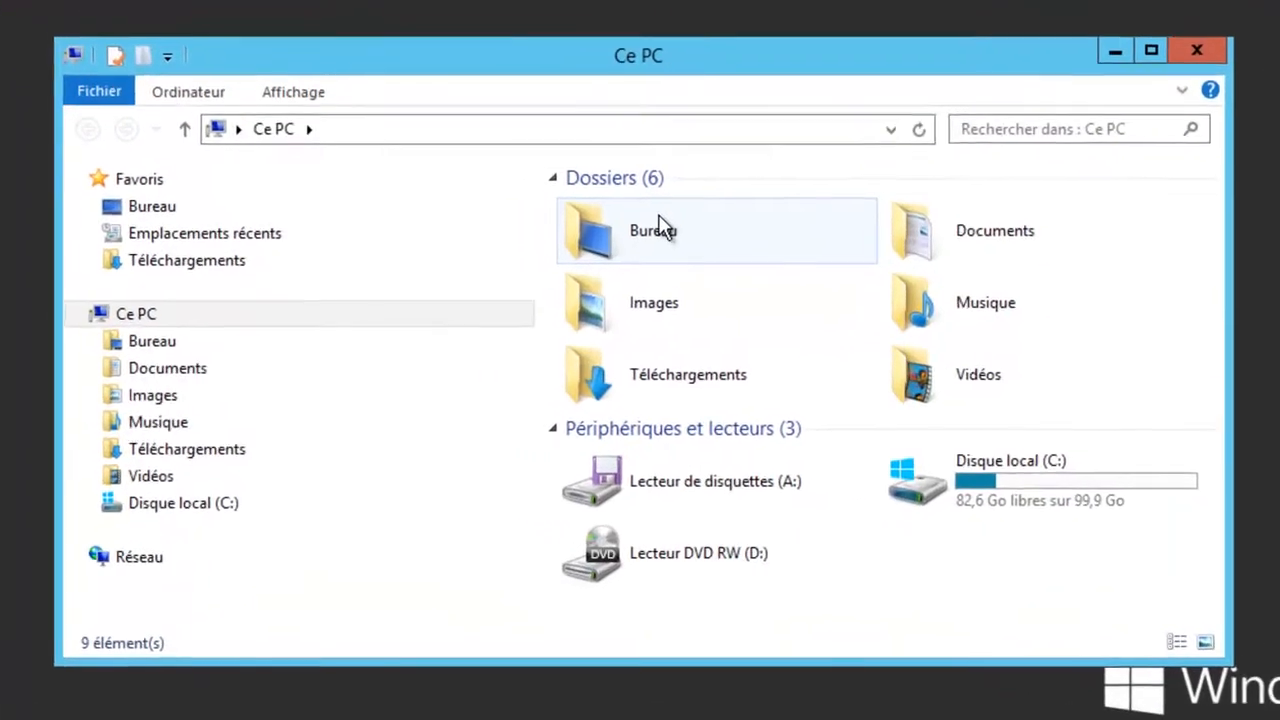
Browse C: > kscwc 10.0 > fr > WebConsole and run setup.exe.
double_click(1037, 482)
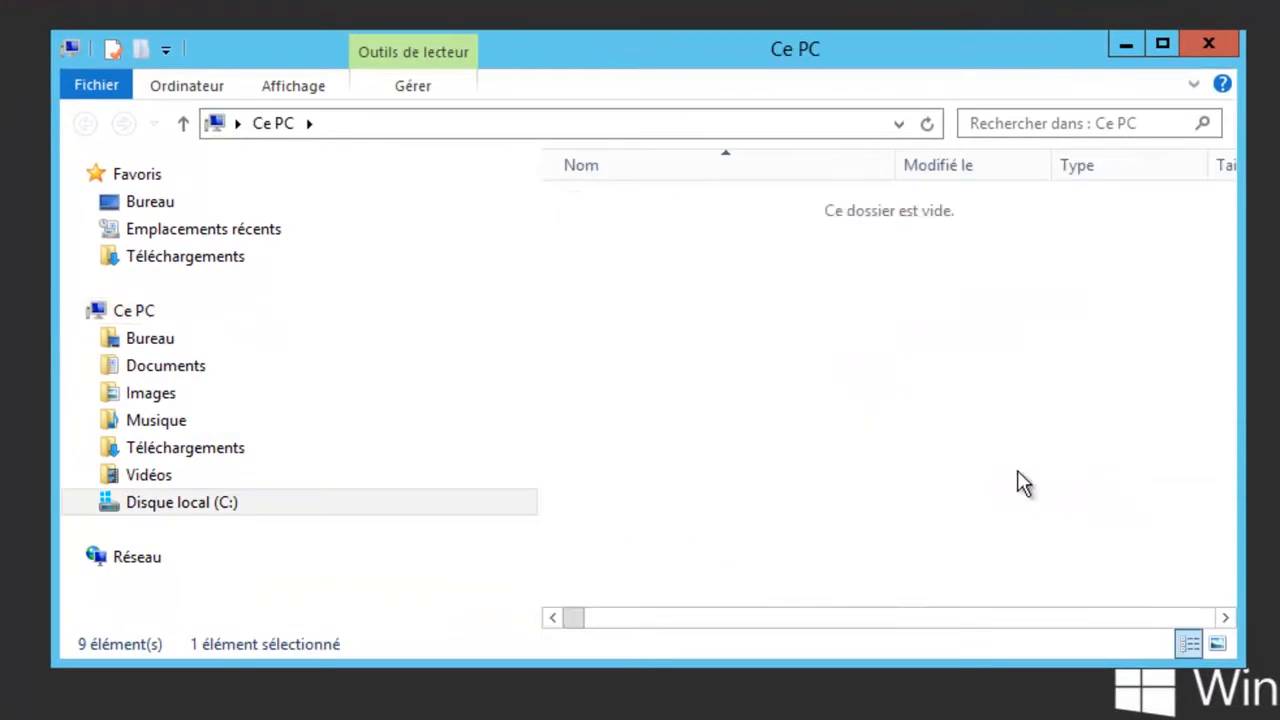
double_click(625, 212)
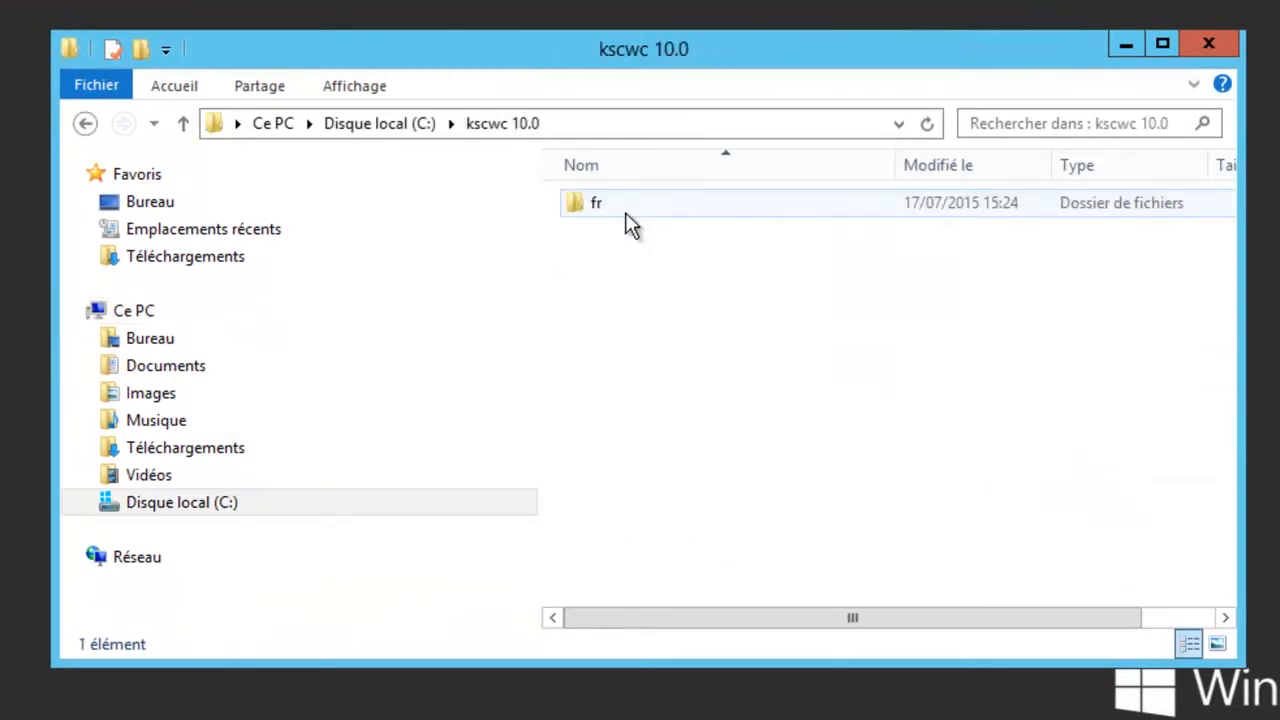
double_click(625, 212)
double_click(625, 212)
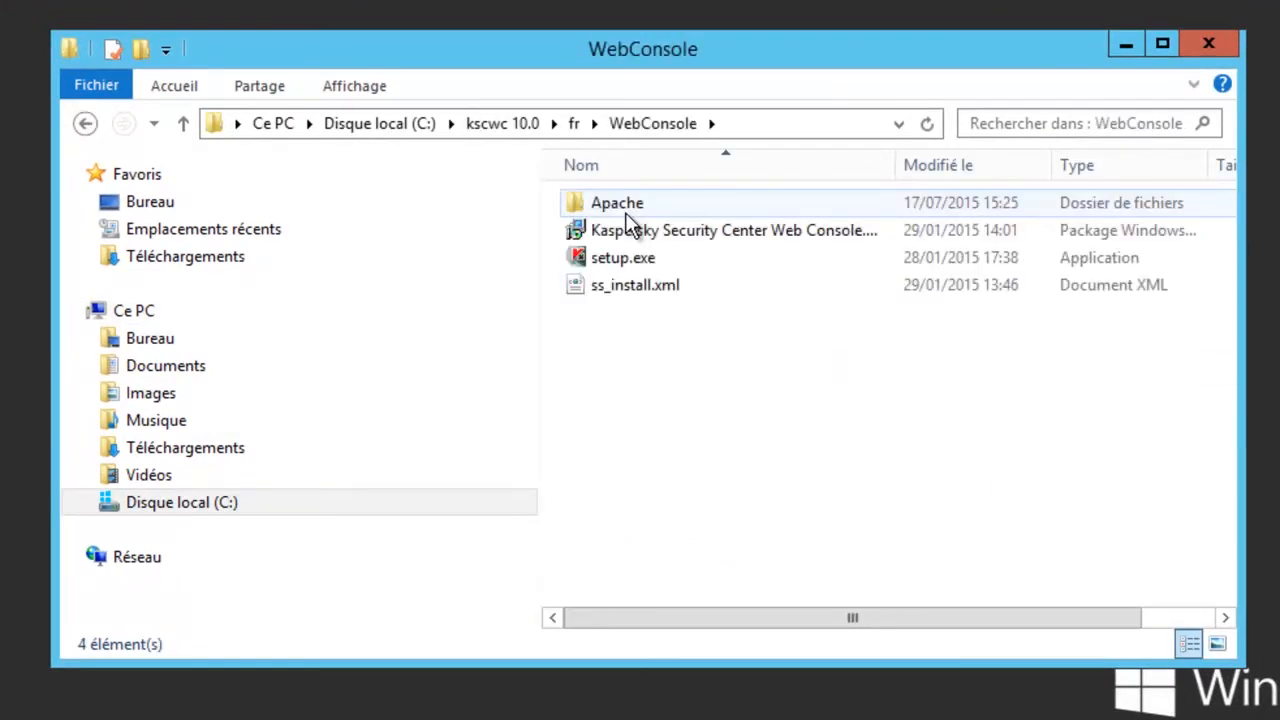
double_click(626, 259)
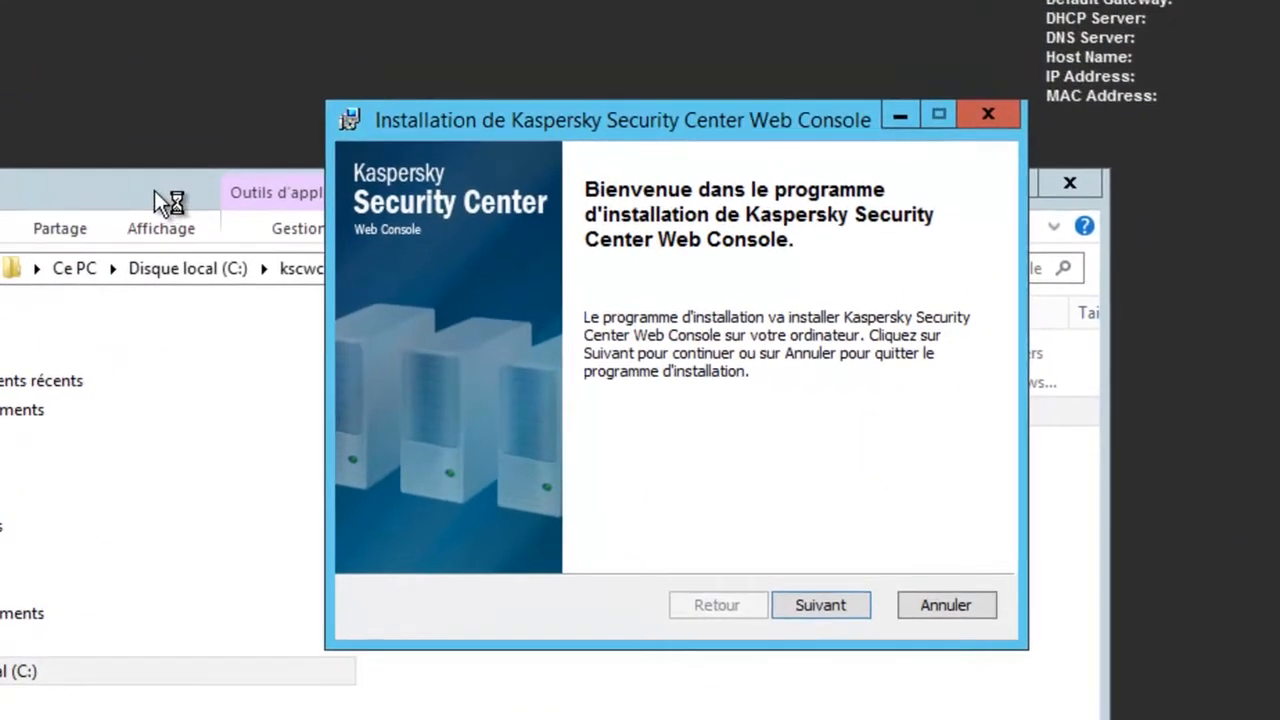
Close File Explorer, get past the welcome page, and accept the licence agreement.
left_click(165, 202)
left_click(1069, 183)
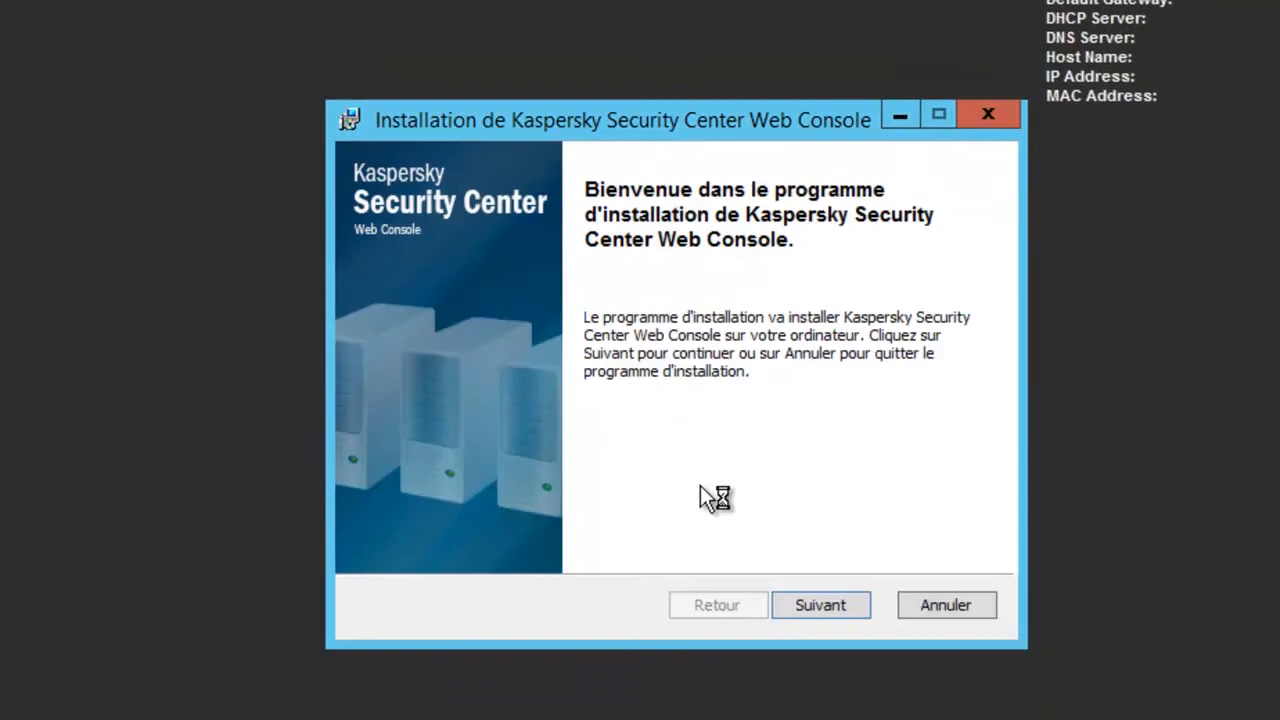
left_click(836, 603)
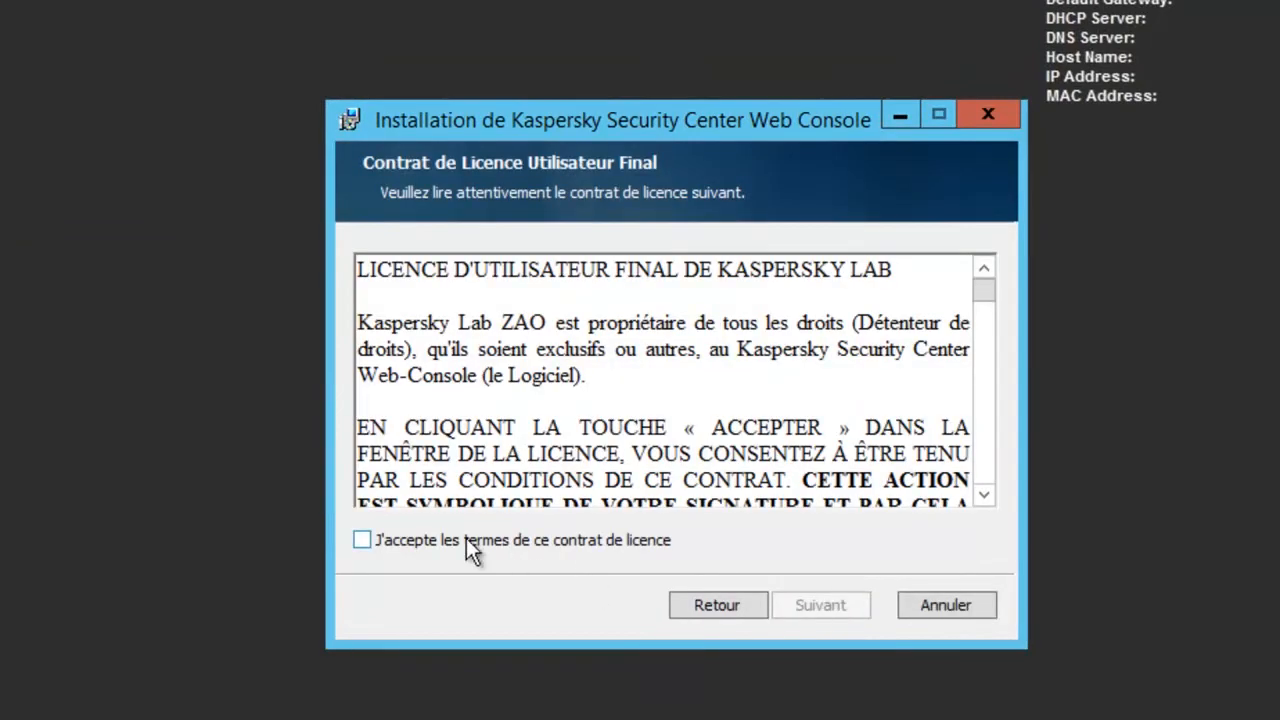
left_click(466, 540)
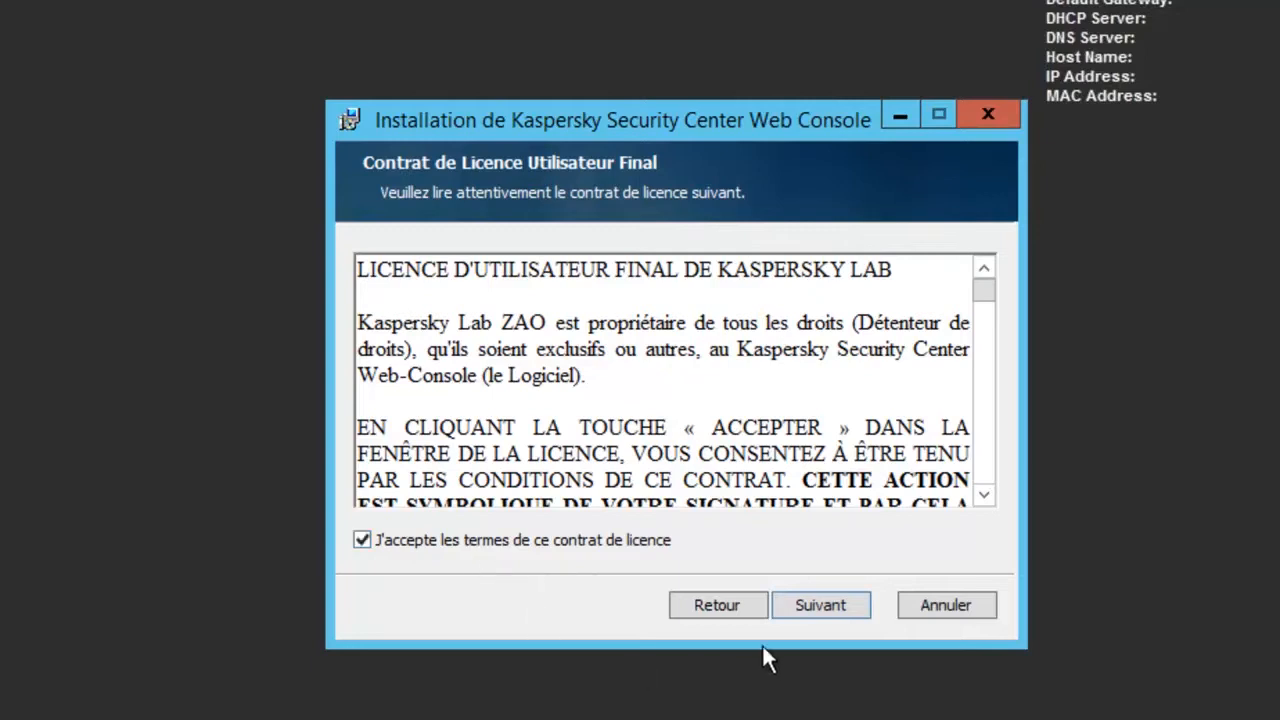
left_click(828, 616)
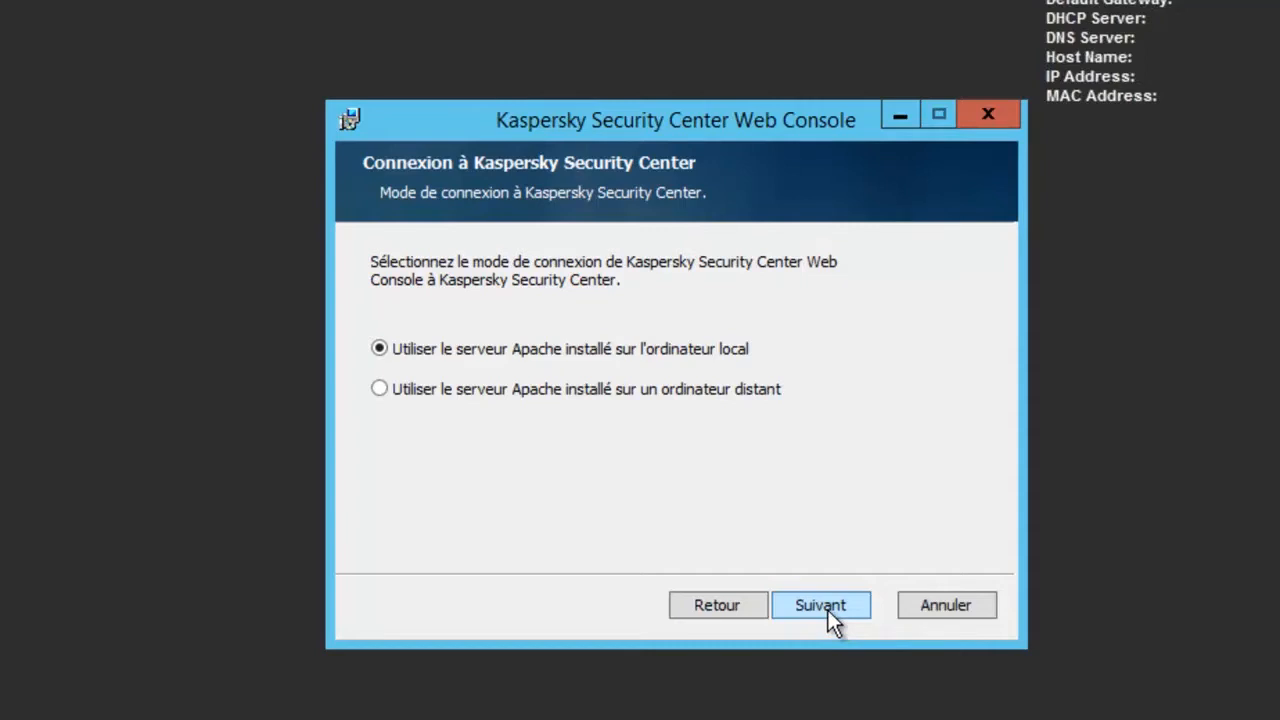
Keep the local Apache connection and both features, including Self Service Portal, and keep Apache HTTP Server 2.4.10 installation.
left_click(828, 610)
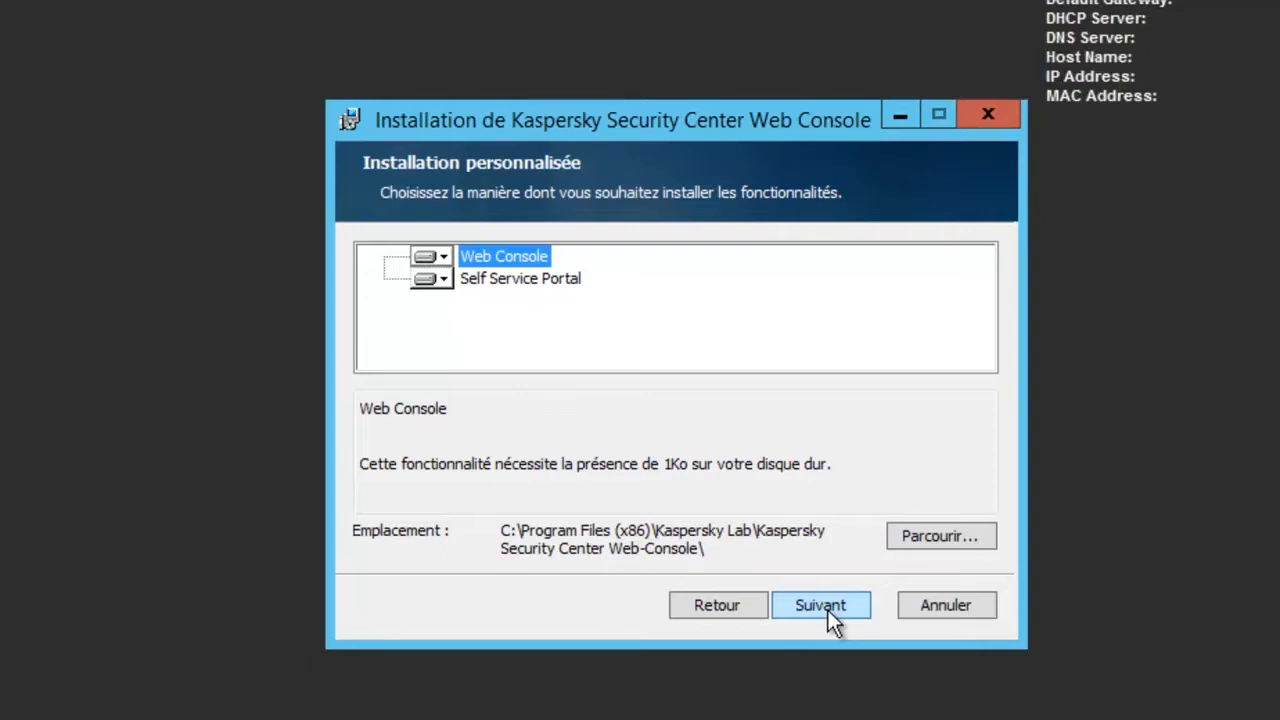
left_click(495, 280)
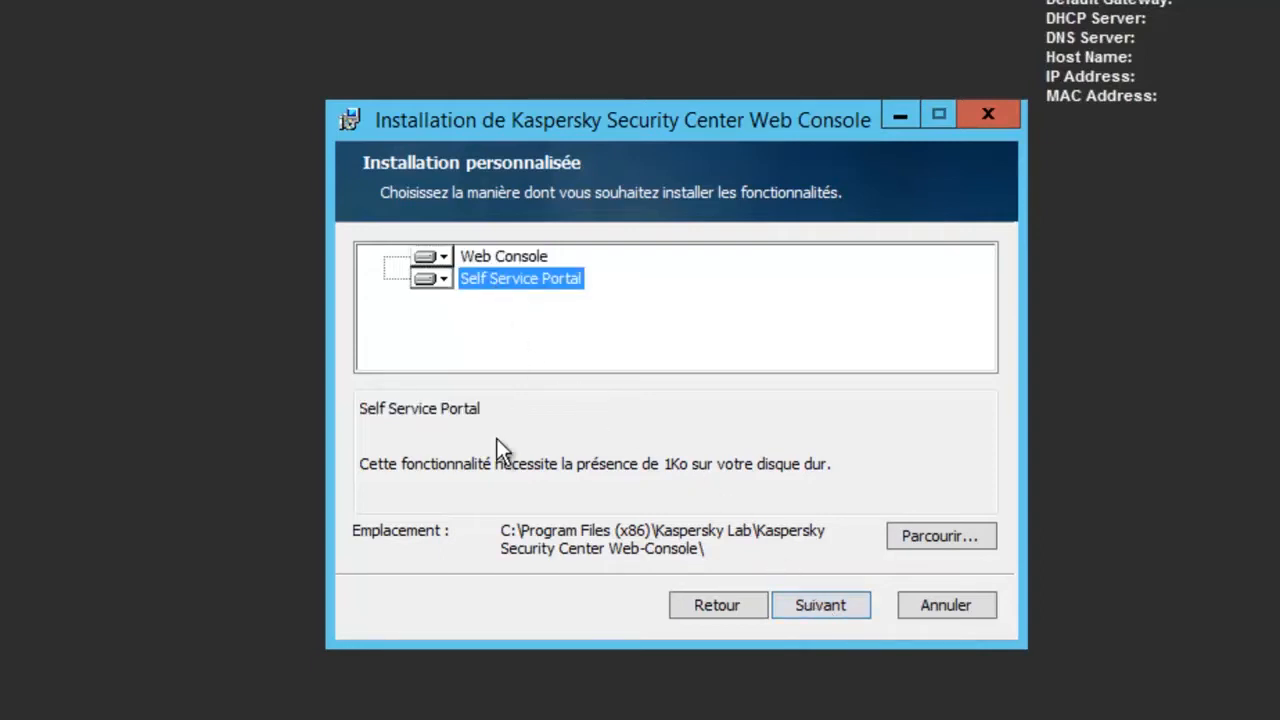
left_click(820, 606)
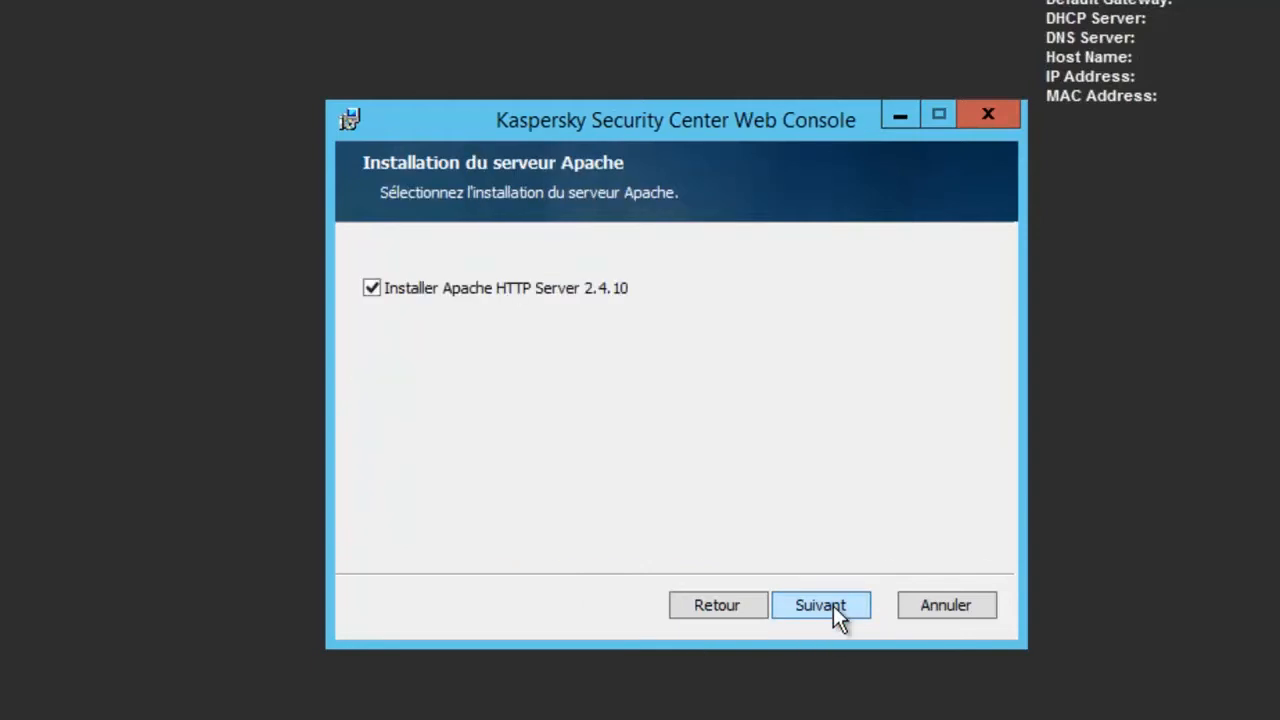
left_click(820, 606)
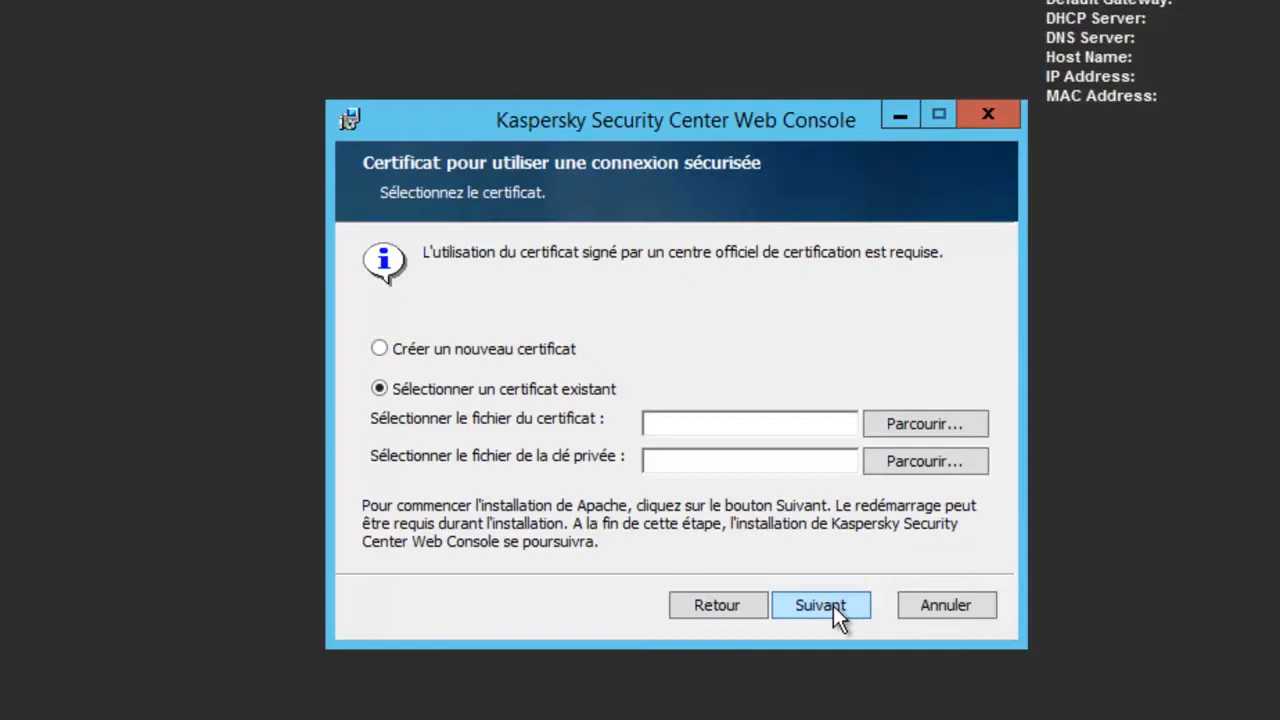
Choose a new certificate and accept domain roswell.local and server MOGUL.roswell.local.
left_click(379, 348)
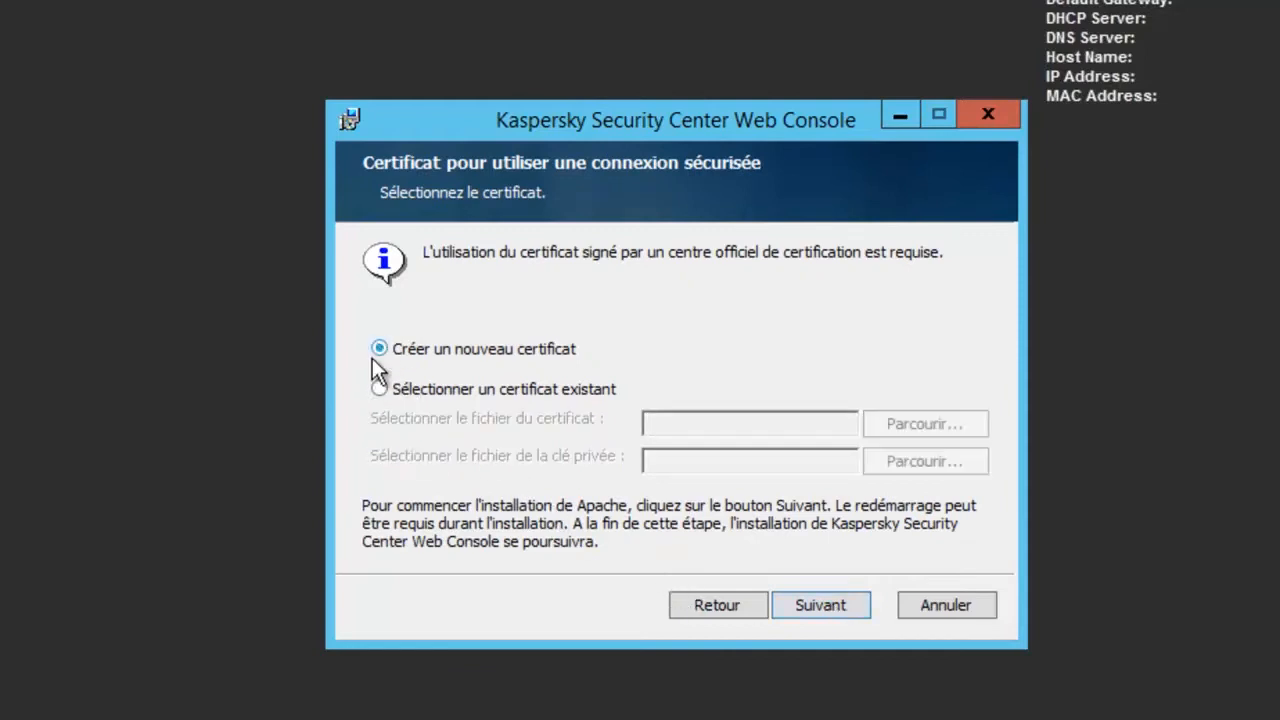
left_click(815, 606)
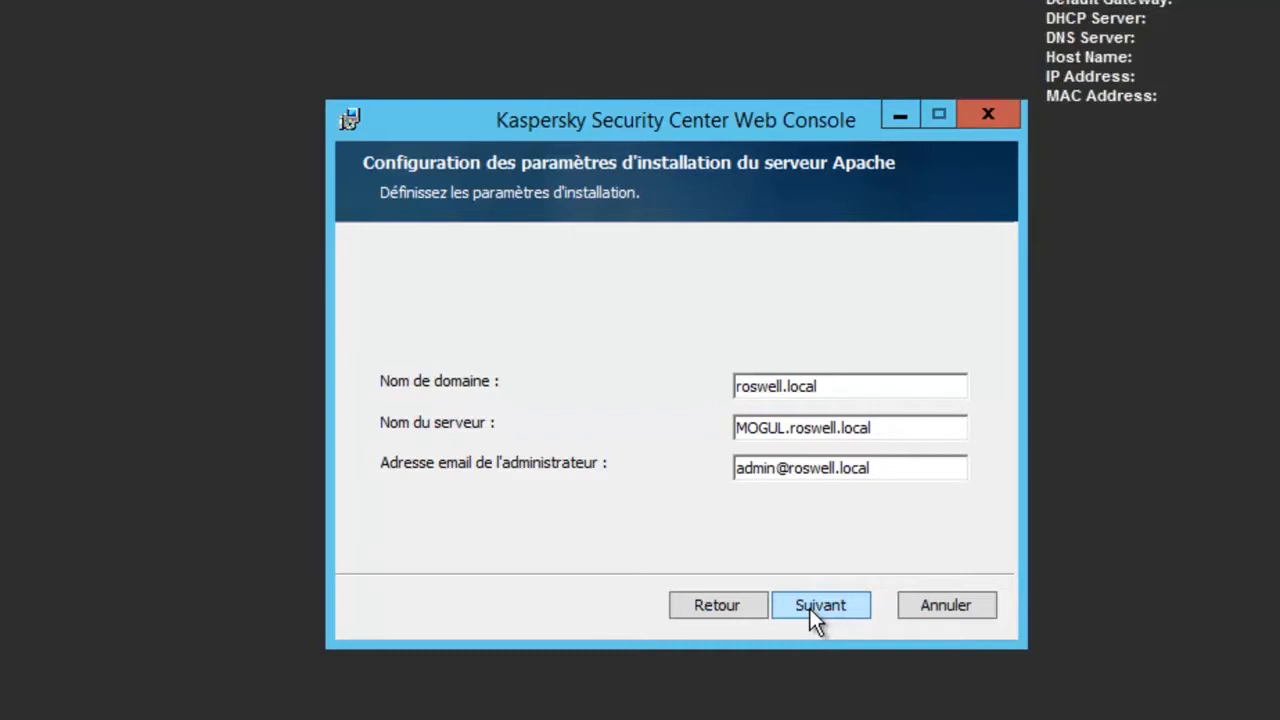
left_click(811, 612)
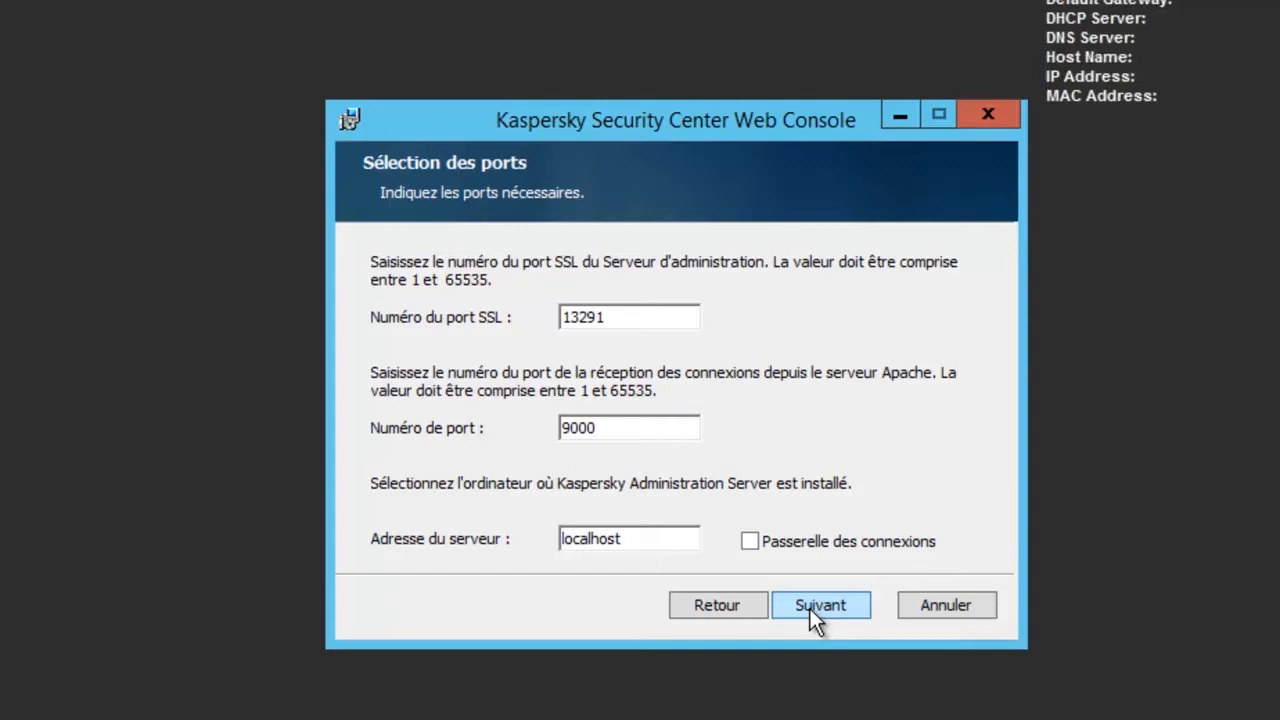
Keep ports 13291/9000 and 8080/8081, and give the portal the ROSWELL domain administrator account and its password.
left_click(809, 608)
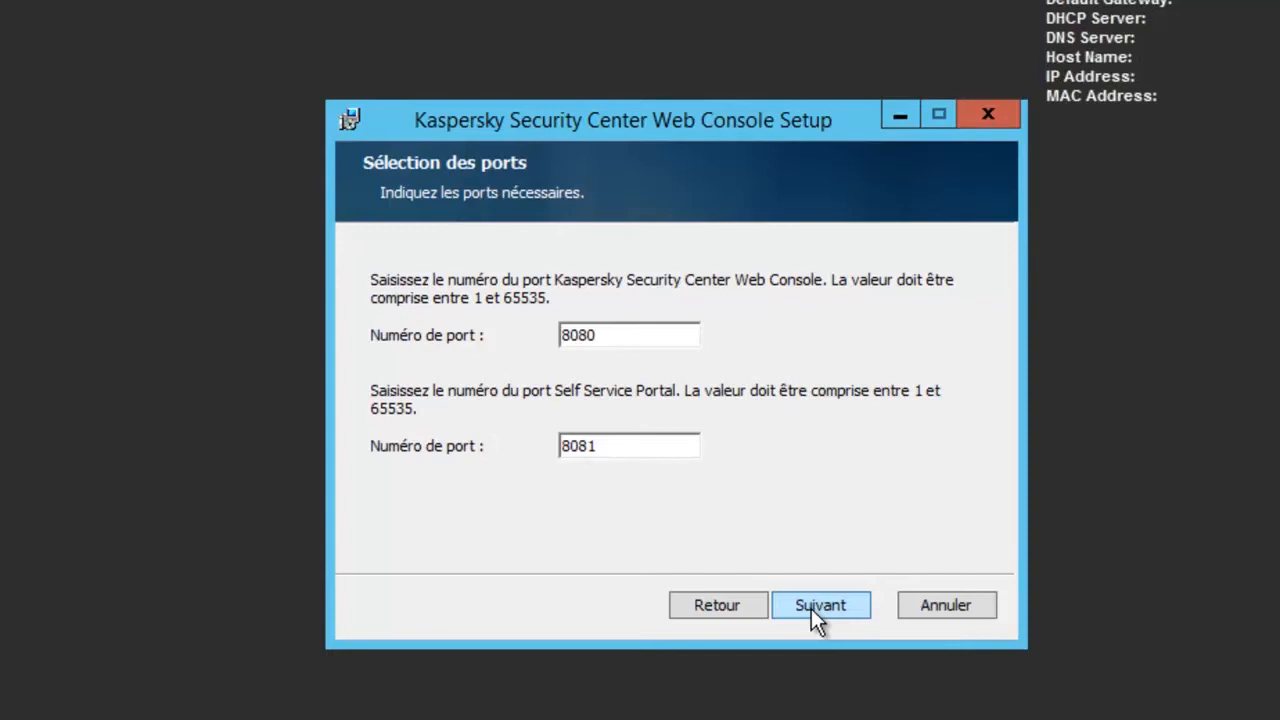
left_click(818, 605)
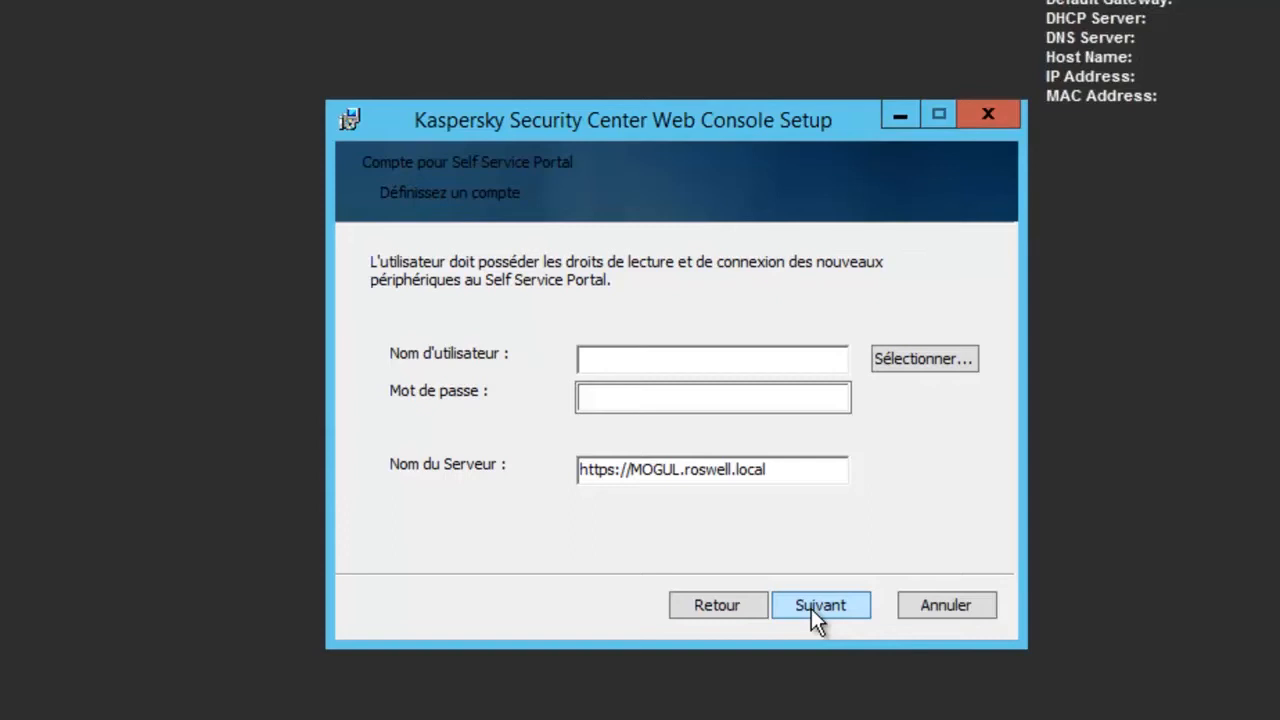
left_click(681, 358)
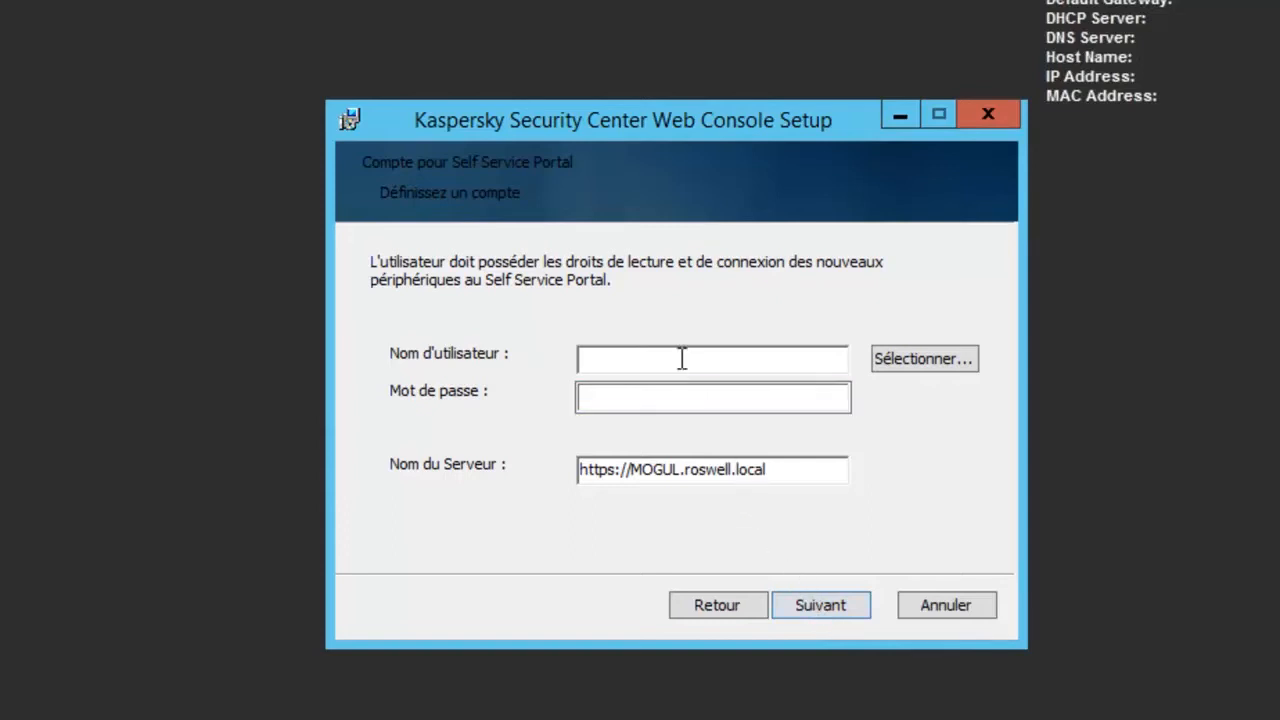
type("ROSWELL\\Administrateur")
left_click(609, 398)
type("•••••••••")
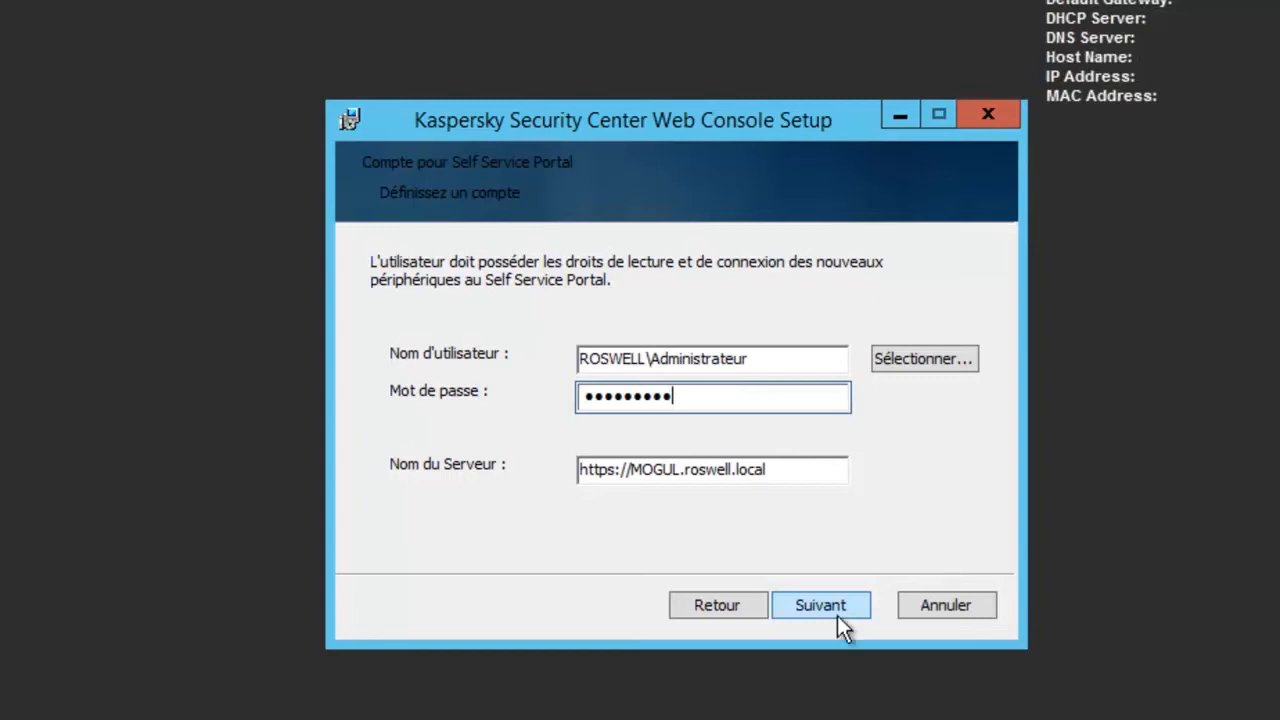
left_click(837, 615)
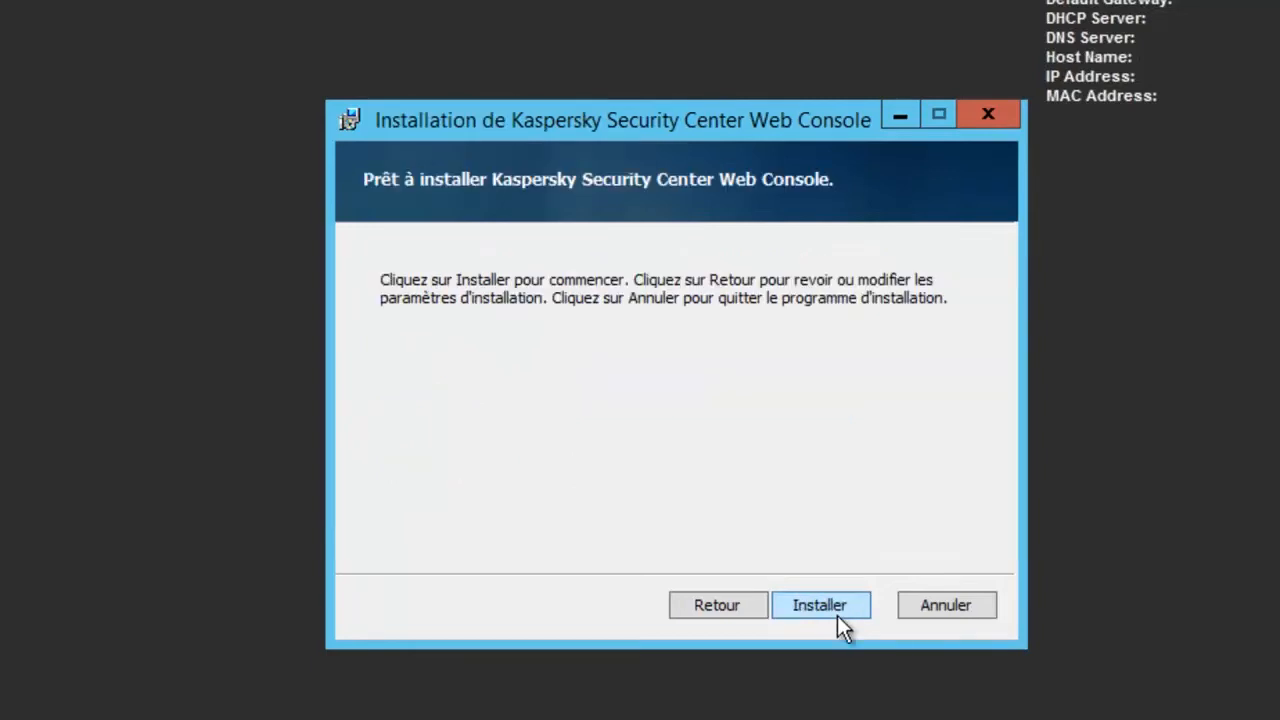
Run the Web Console installation and finish with Terminer when it completes.
left_click(837, 615)
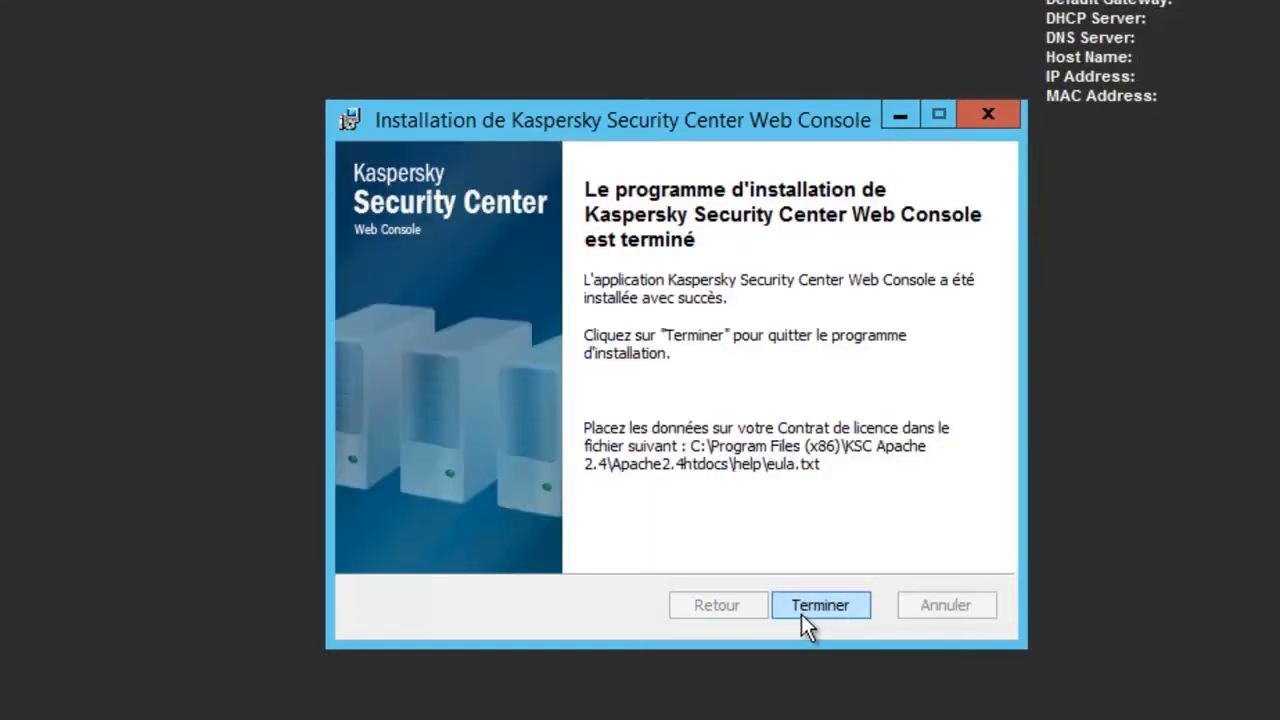
left_click(812, 607)
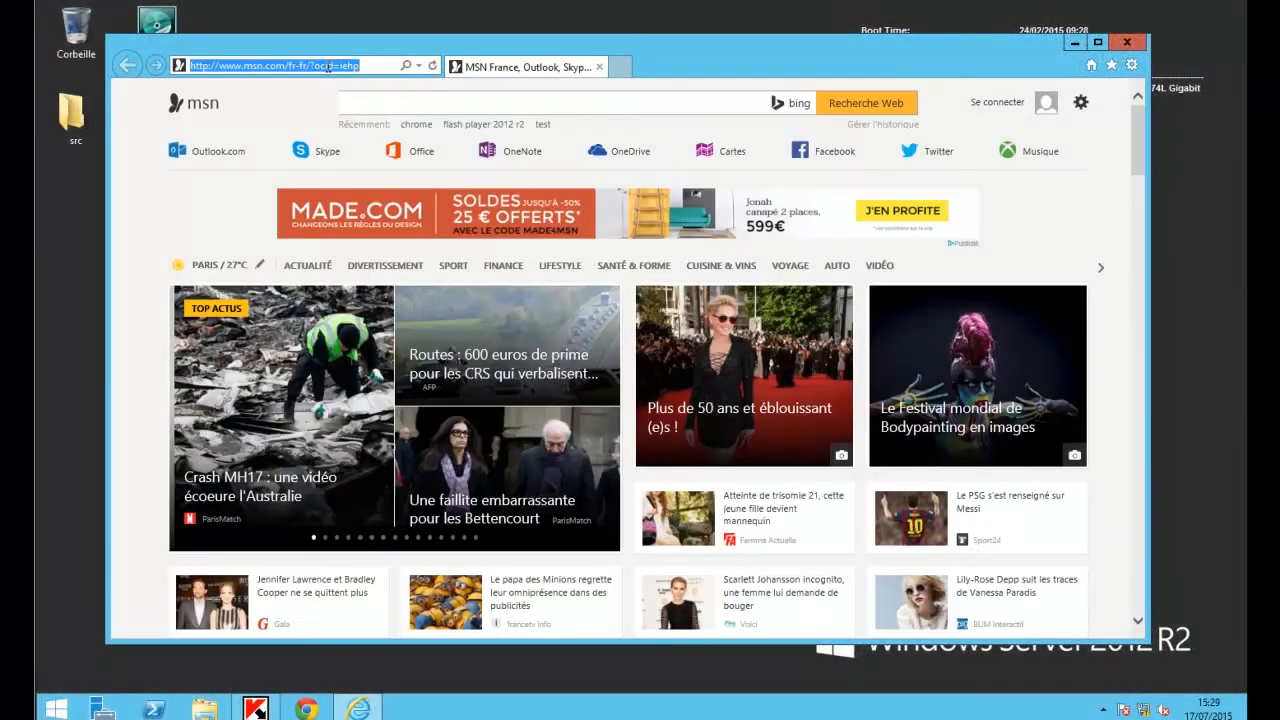
type("http")
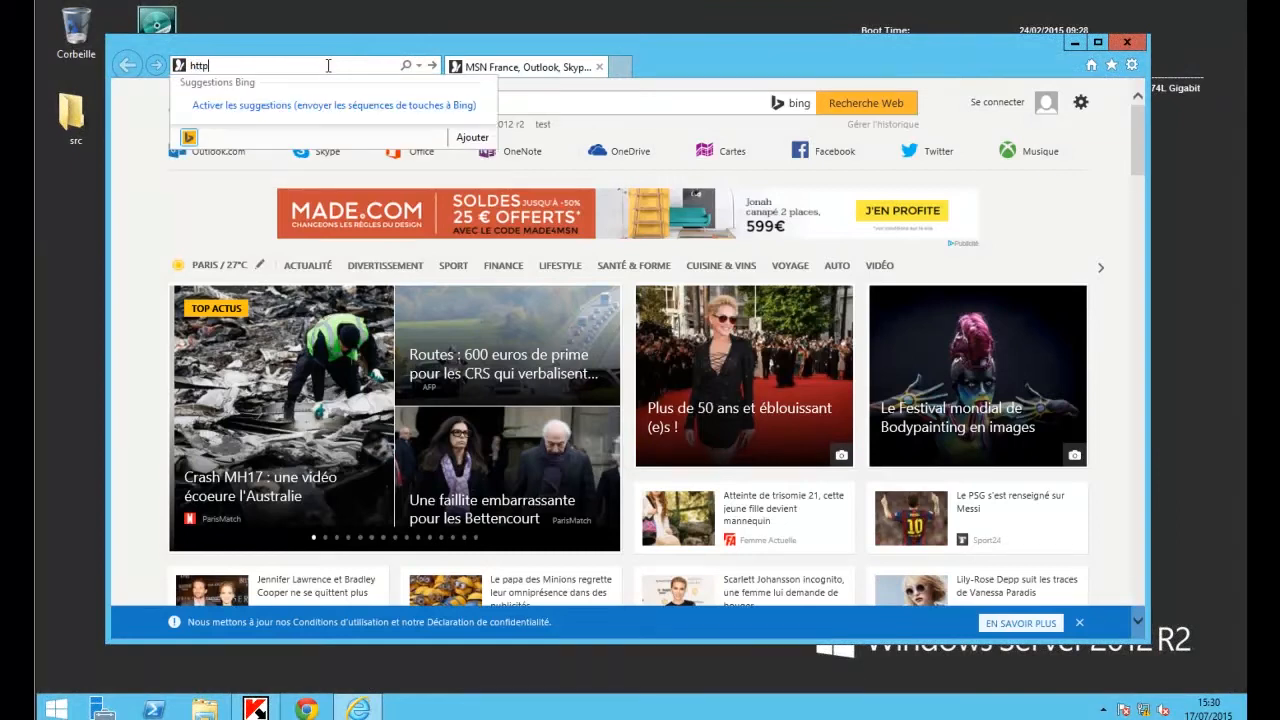
type("s:/")
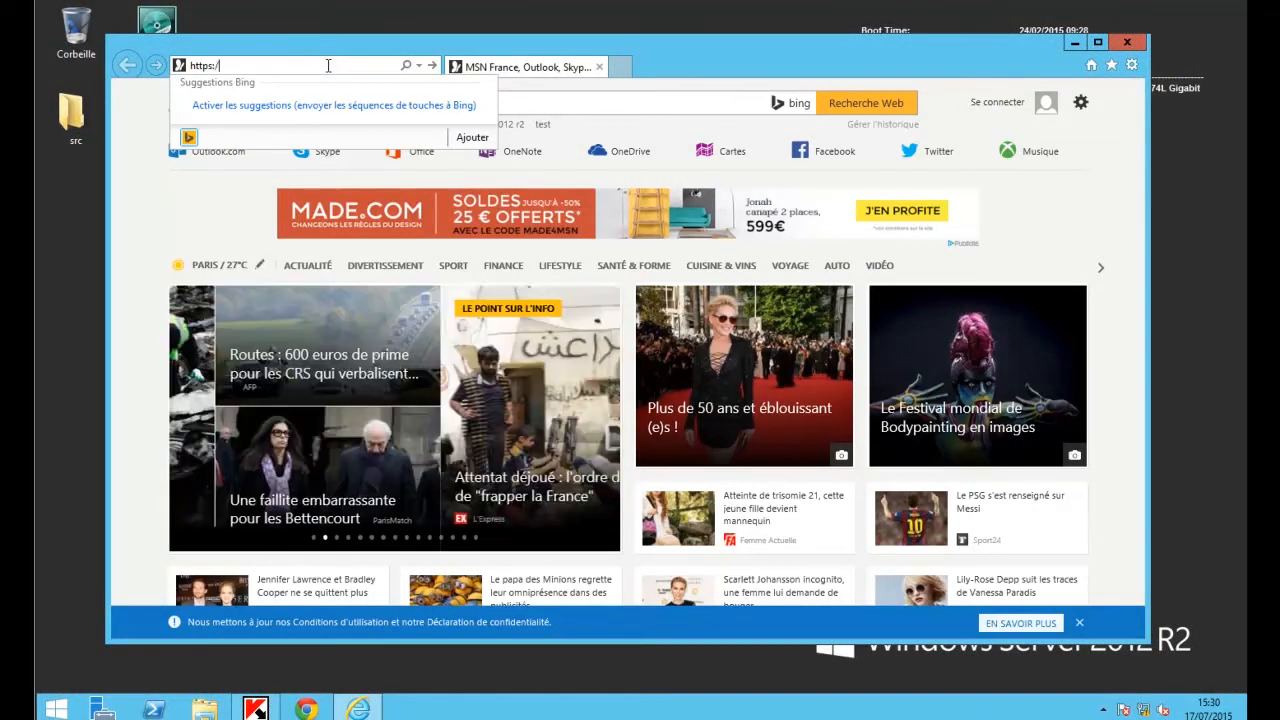
type("/loca")
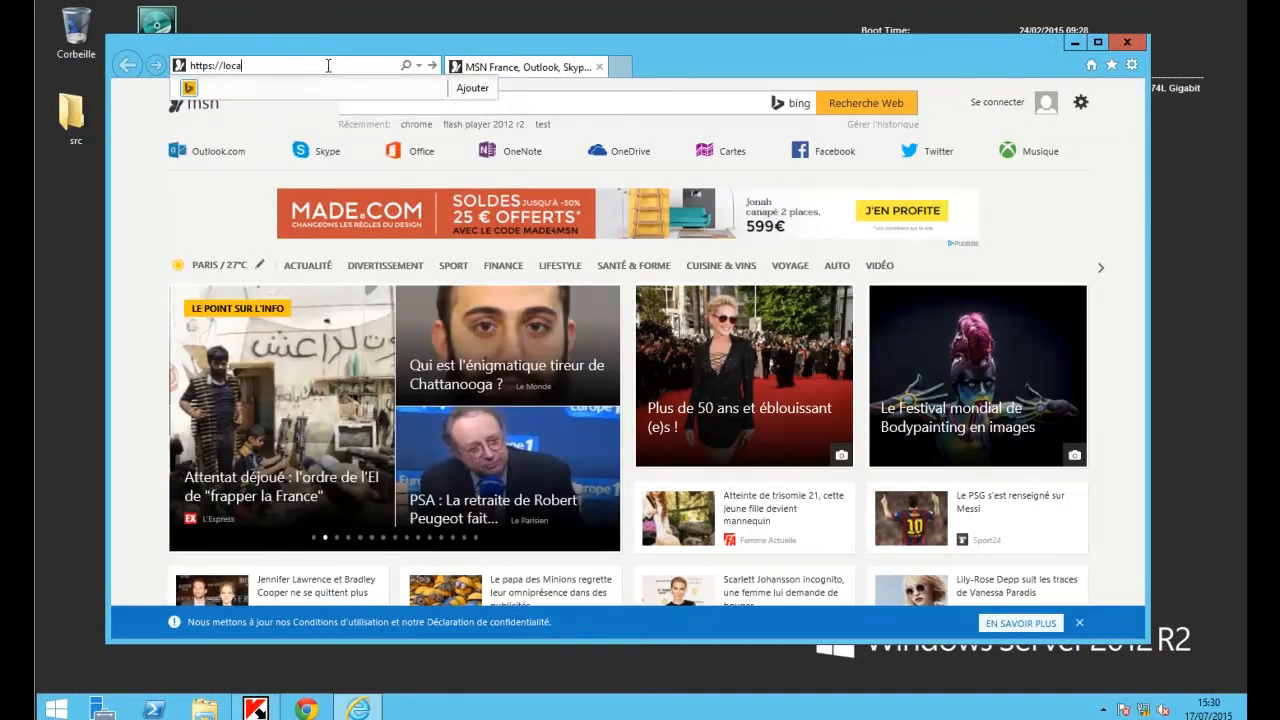
type("lhost:8081")
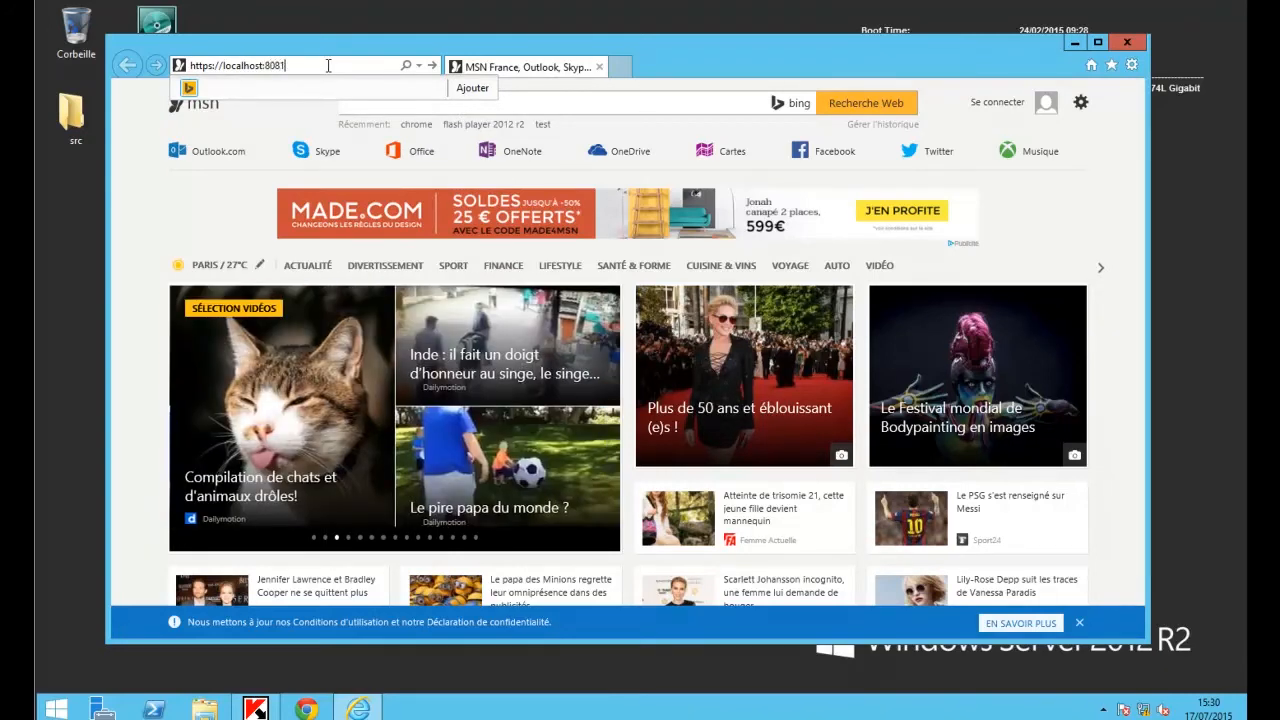
key("Return")
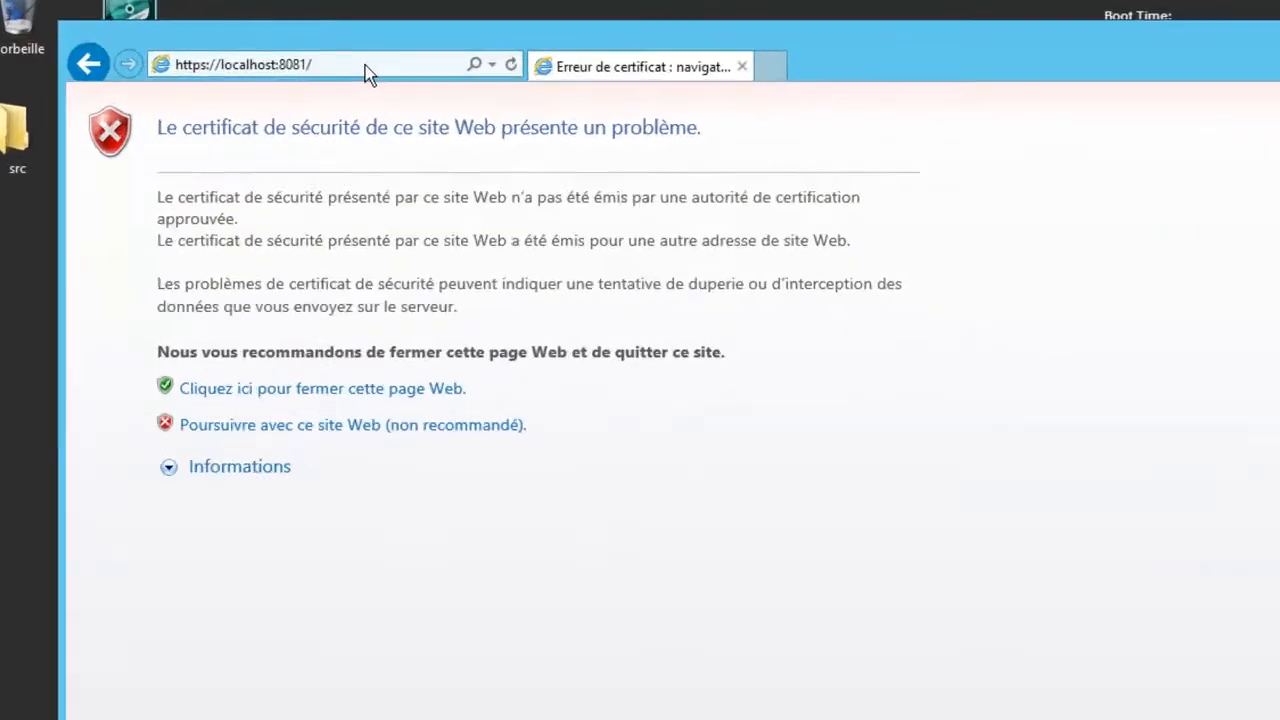
Proceed past the certificate warning and accept the portal's license agreement.
left_click(409, 577)
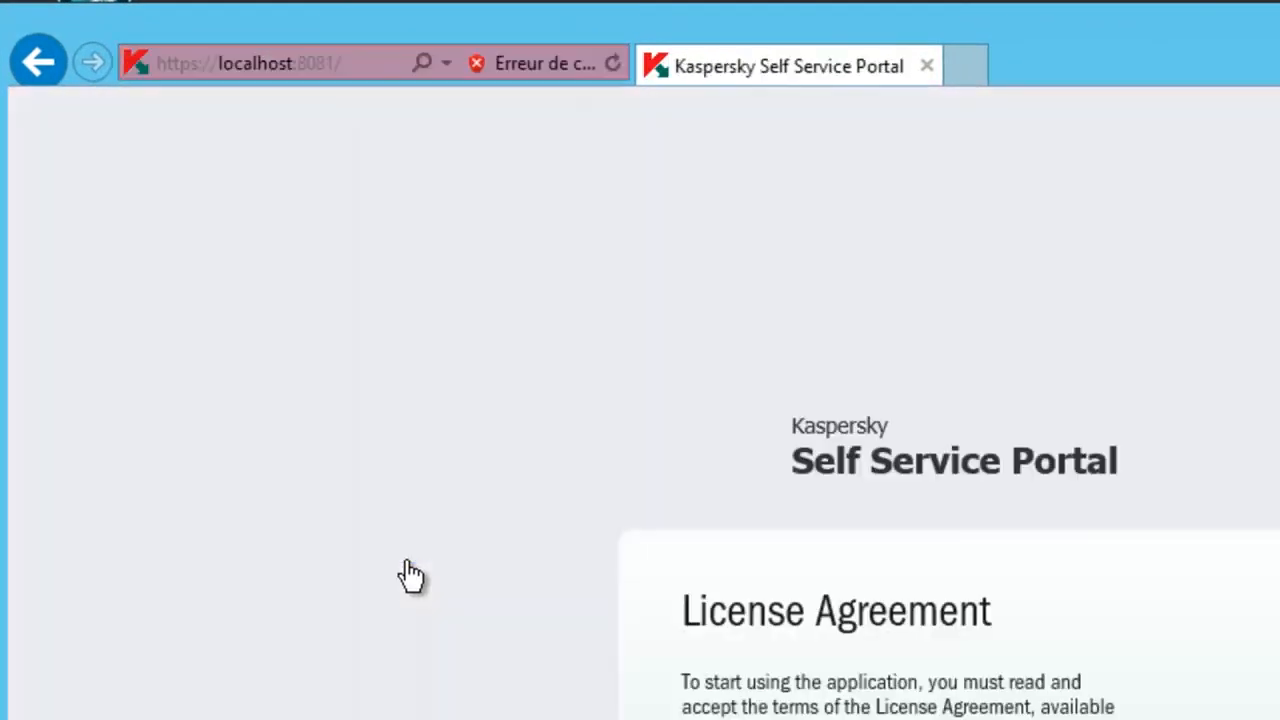
left_click(430, 526)
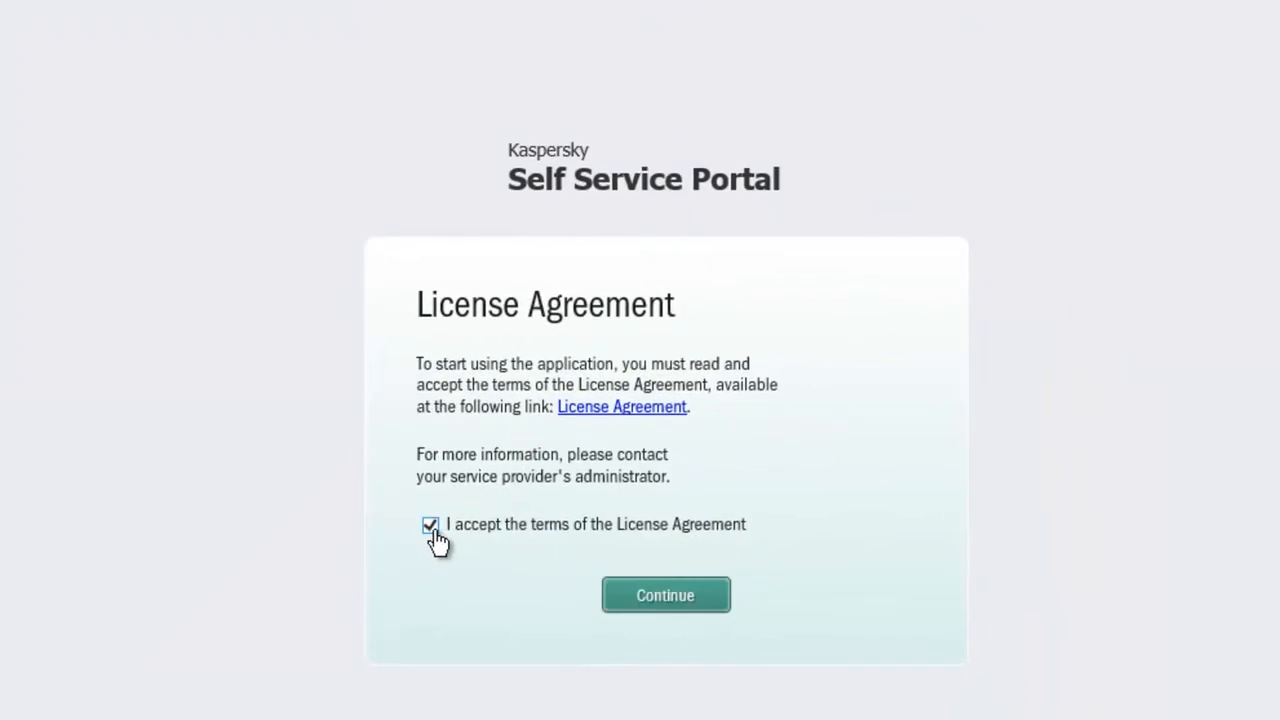
left_click(633, 603)
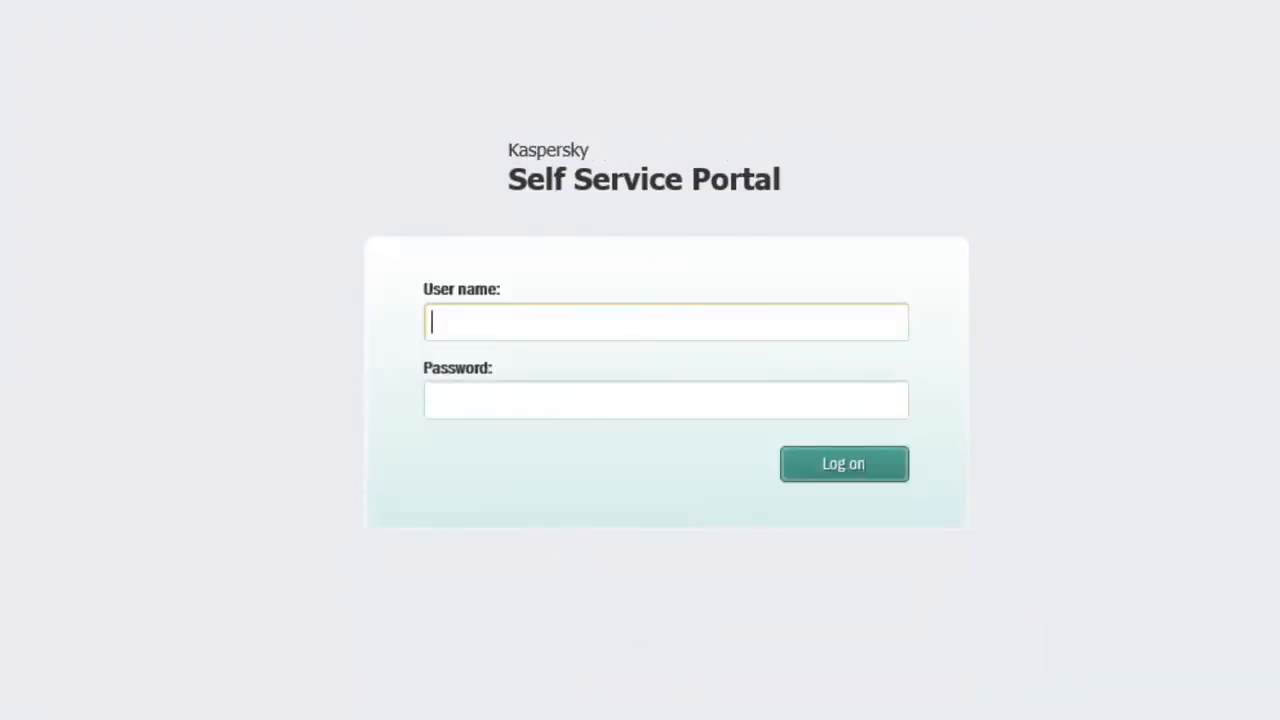
Sign in with the administrator user name and password, declining to save the password.
type("Administrateur")
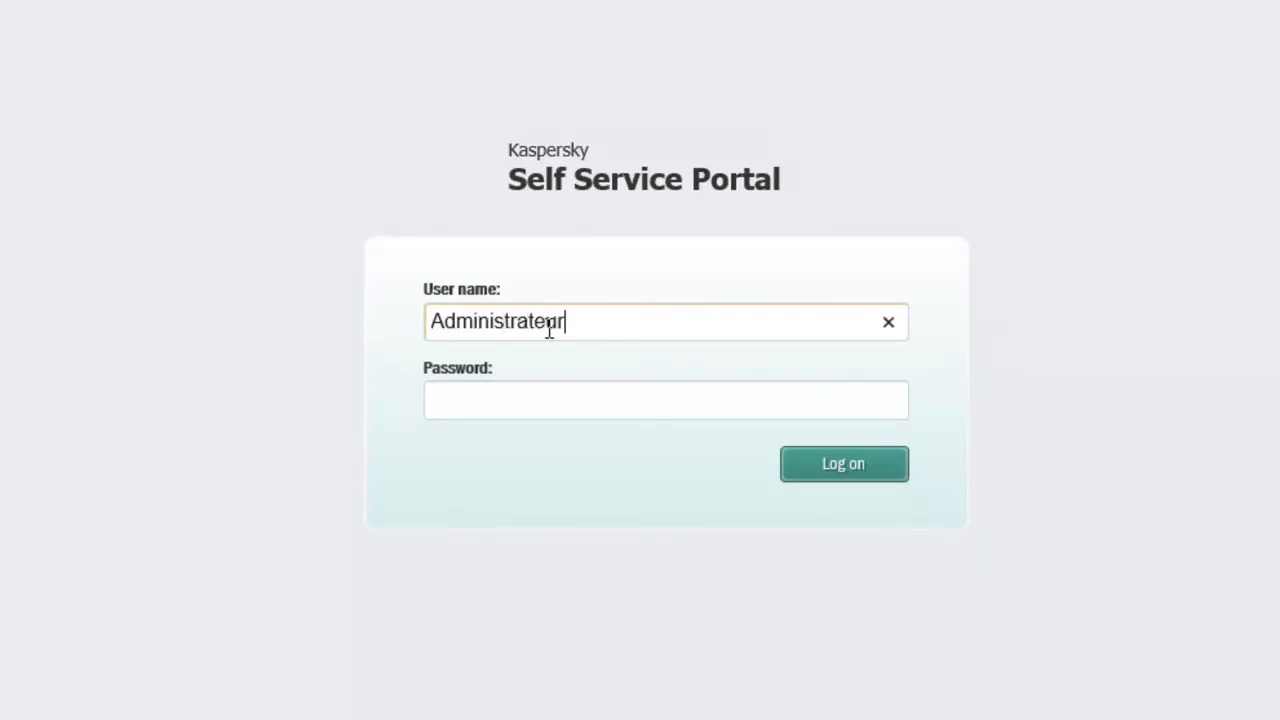
key("Tab")
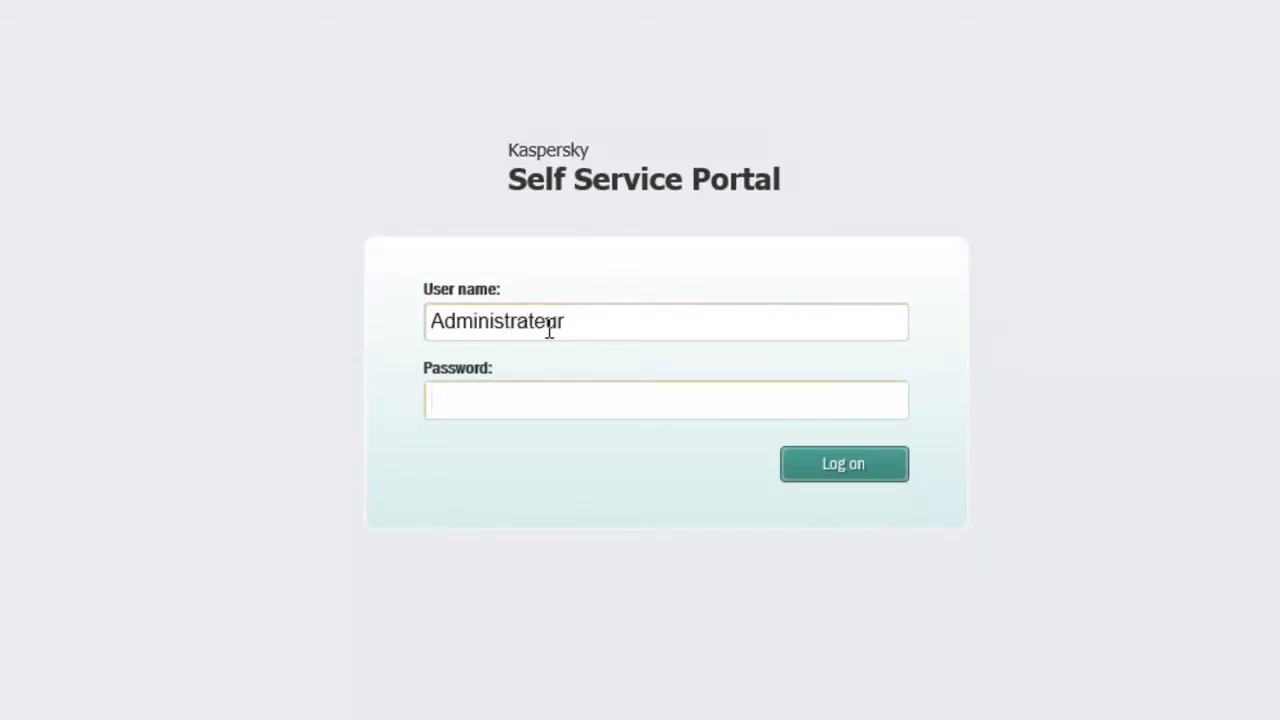
type("*********")
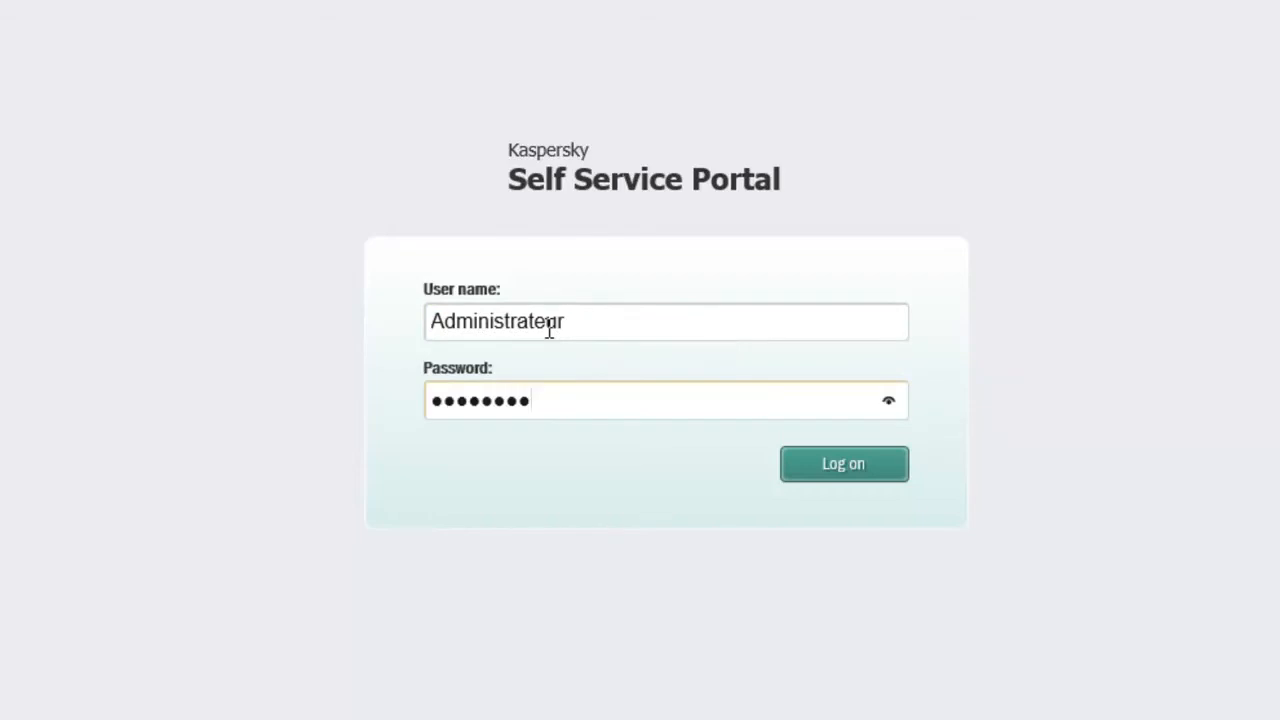
key("Return")
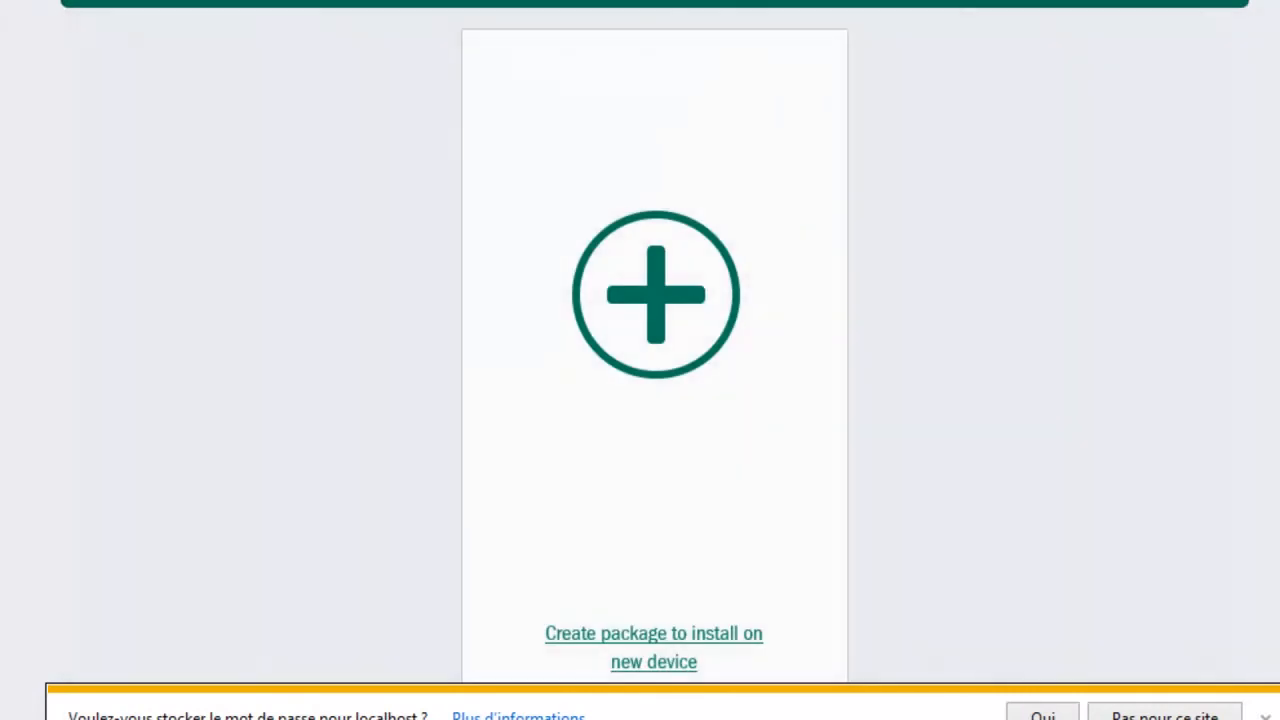
left_click(1165, 714)
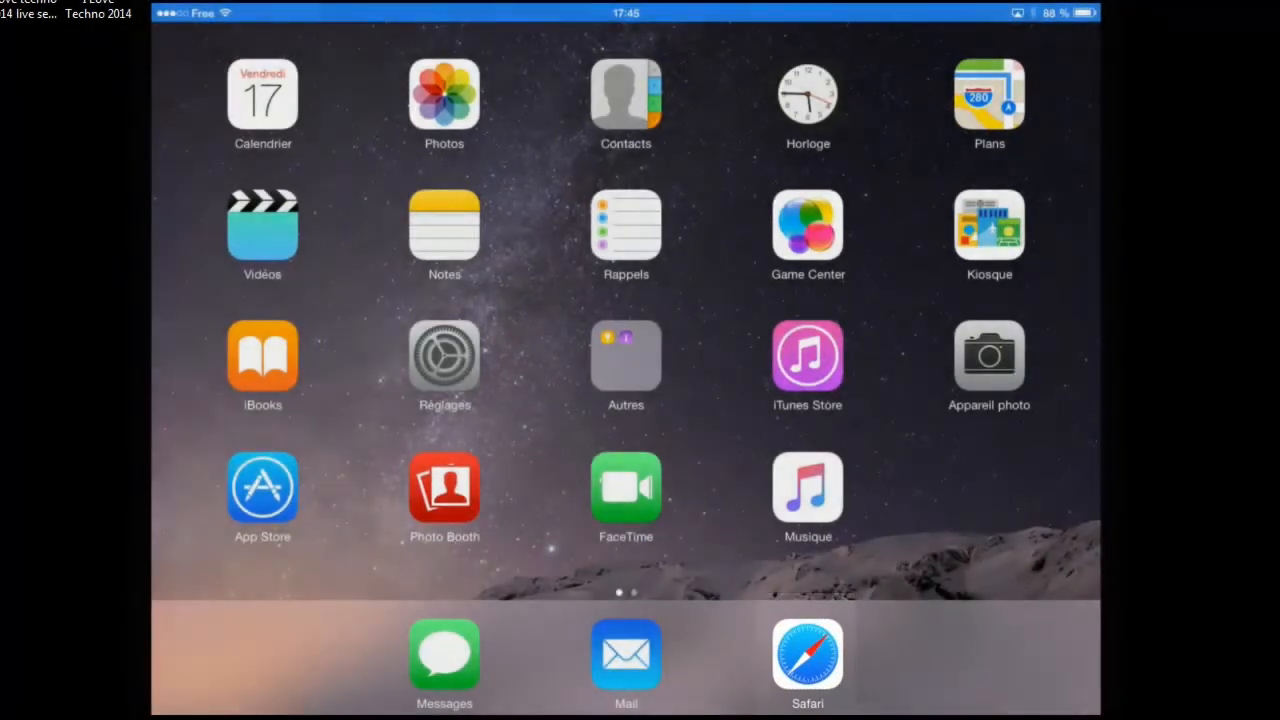
Log on to the portal from Safari on the iPad and create a package for the new device.
left_click(808, 655)
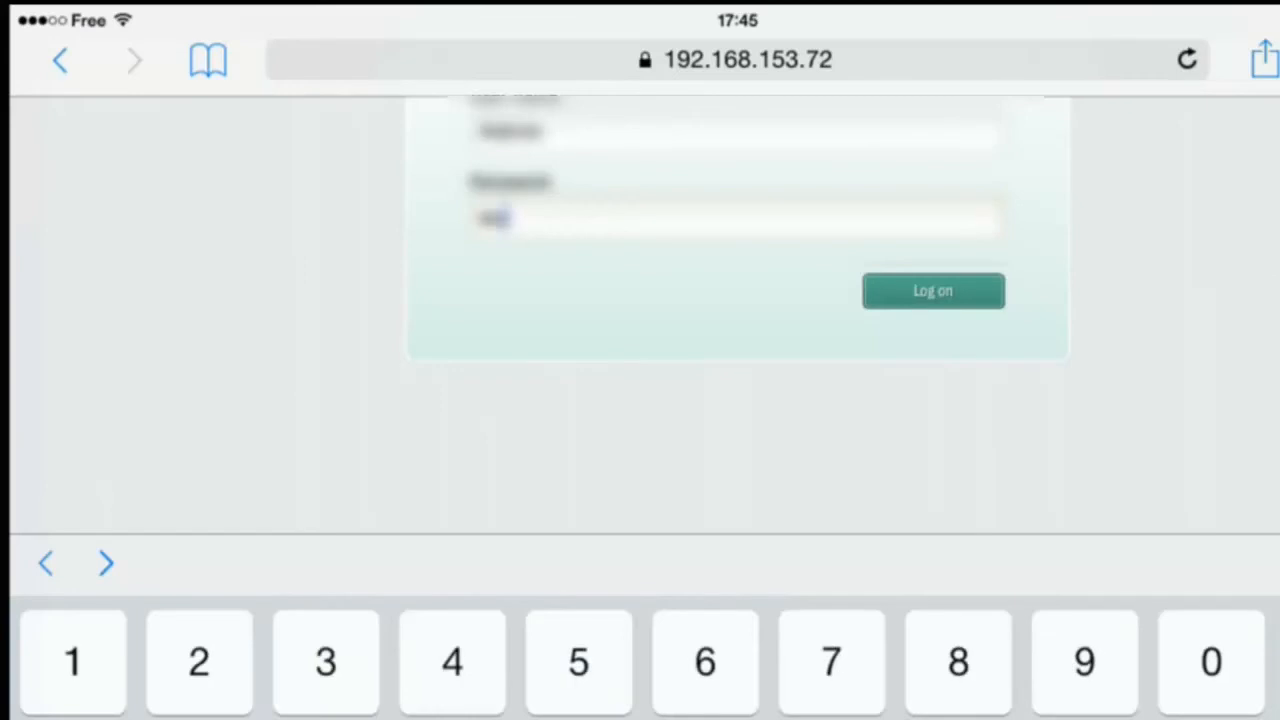
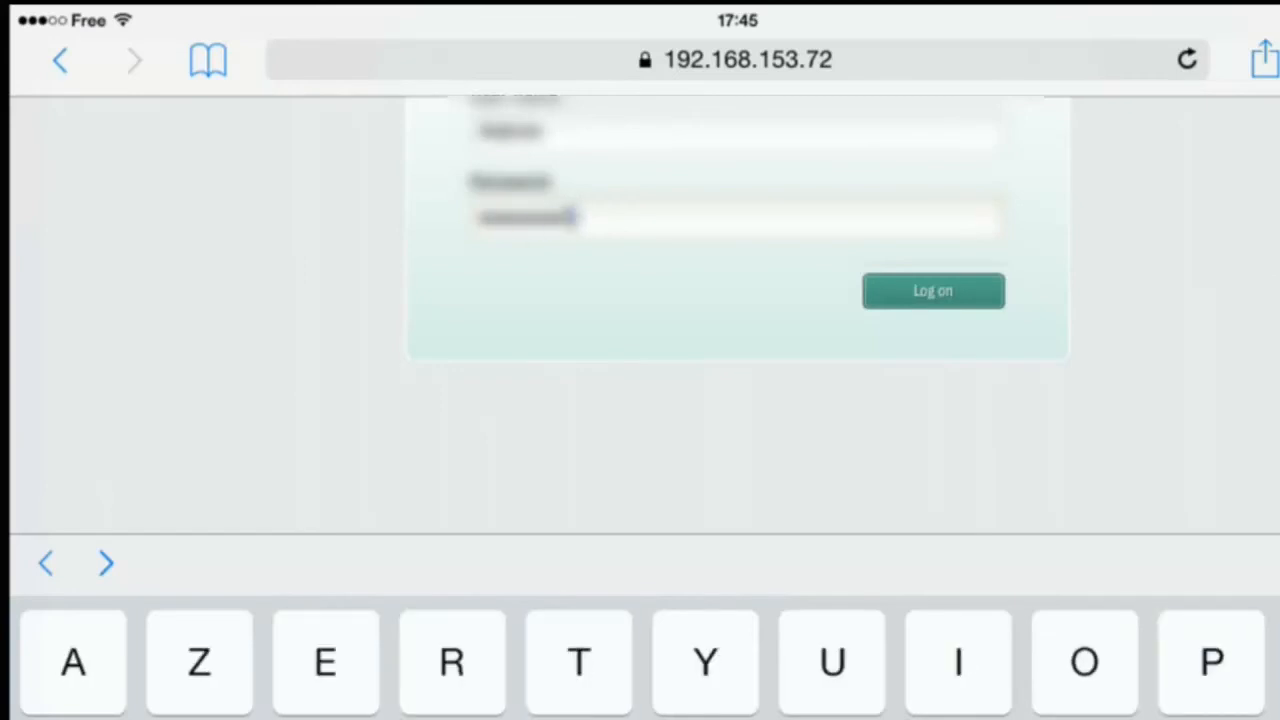
key("Return")
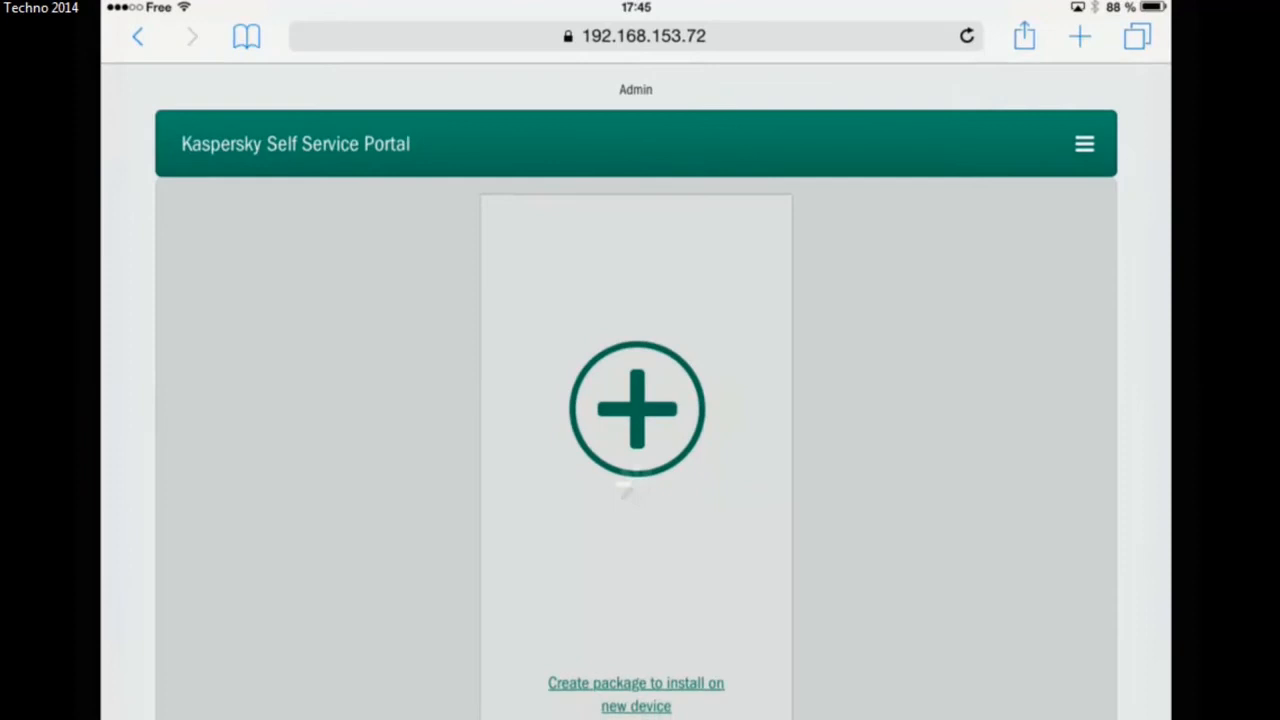
left_click(624, 488)
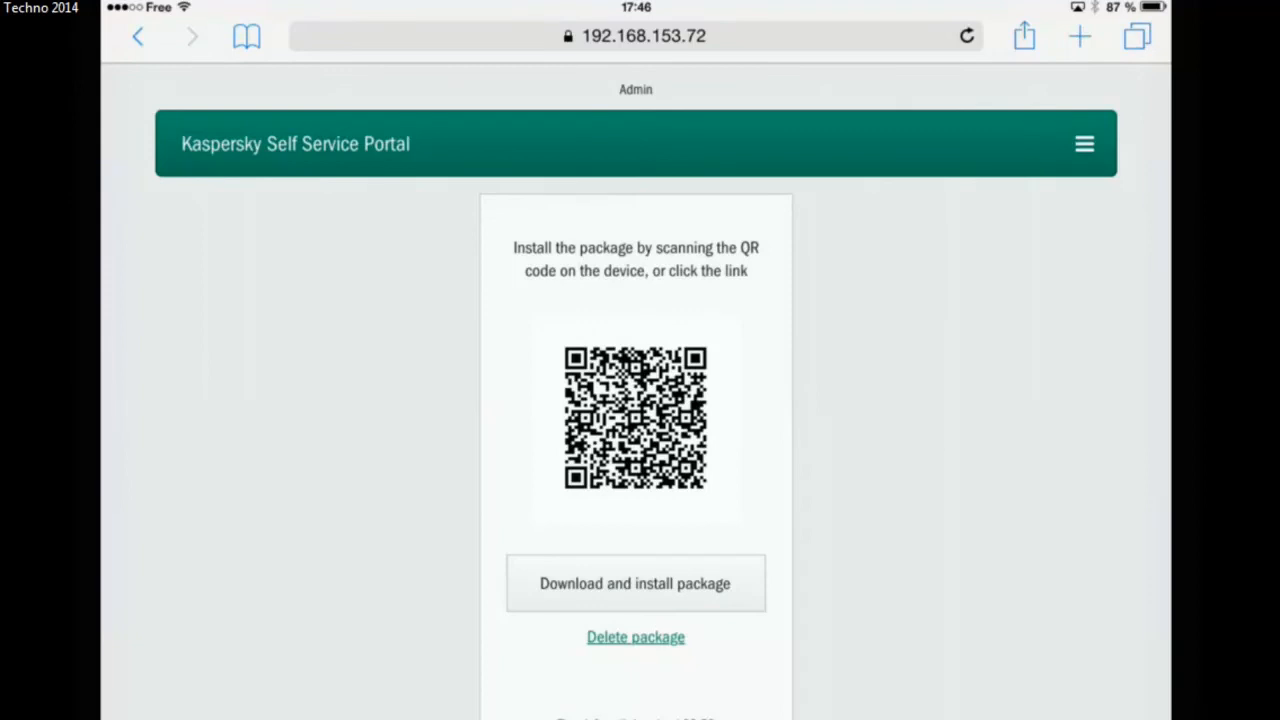
Download the package and start installing the Kaspersky mdm profile, entering the device passcode.
left_click(635, 583)
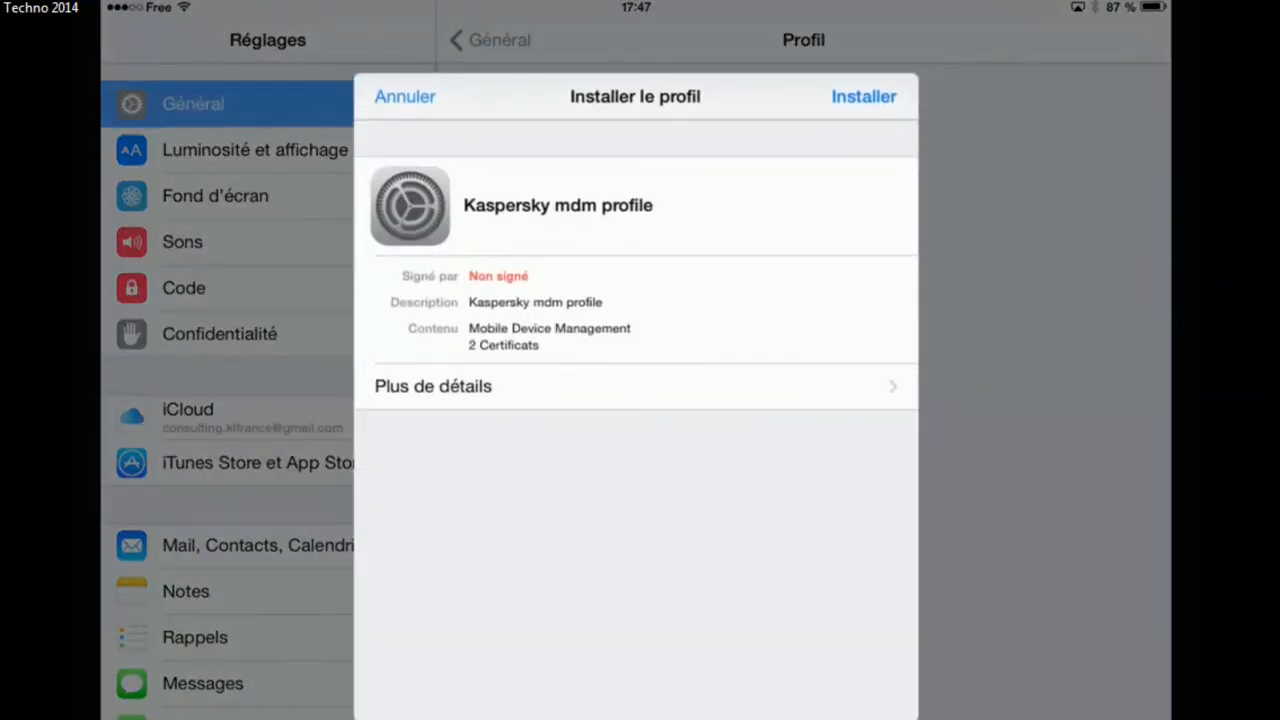
left_click(864, 97)
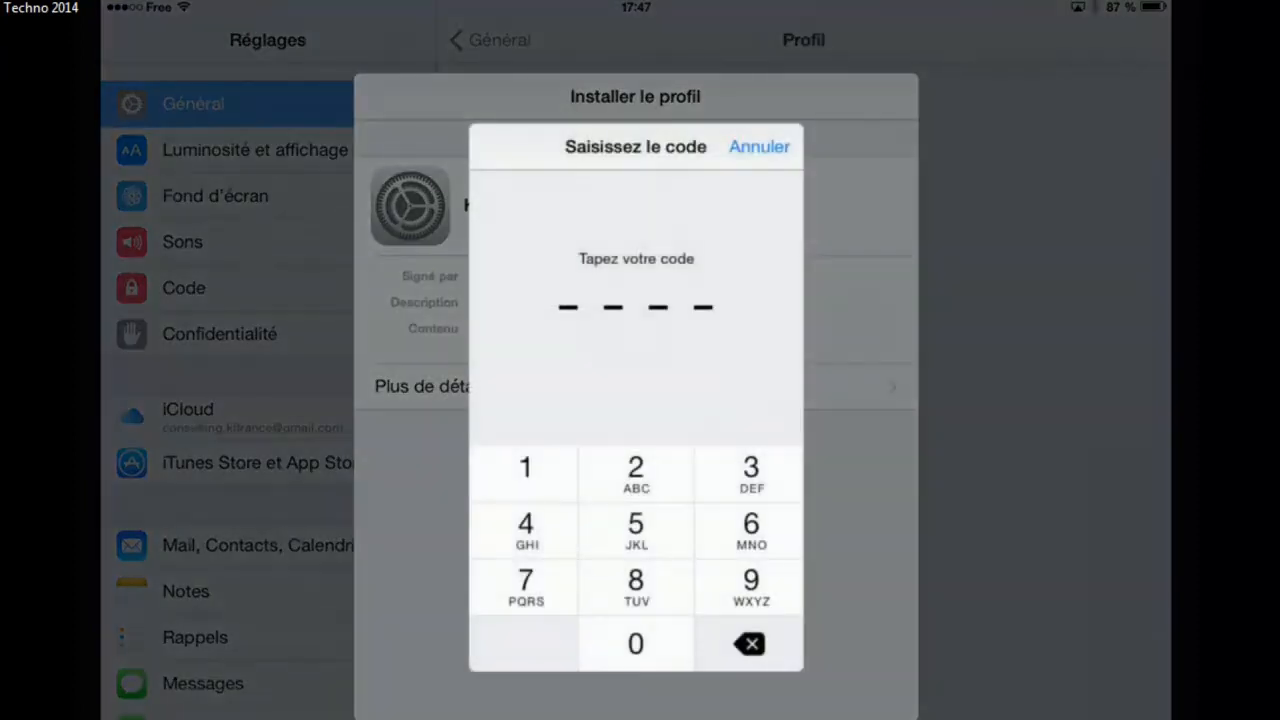
left_click(524, 474)
left_click(636, 474)
left_click(750, 474)
left_click(525, 530)
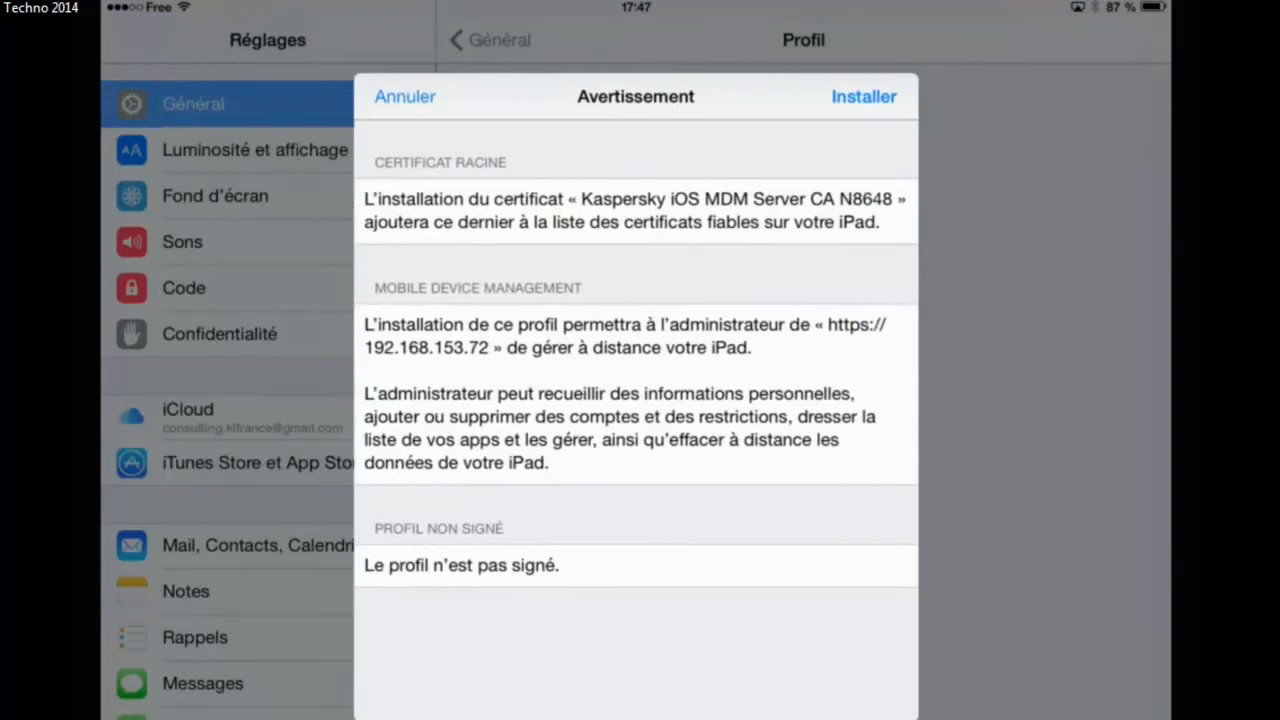
Confirm the install despite the warning, trust the profile for remote management, and finish.
left_click(864, 96)
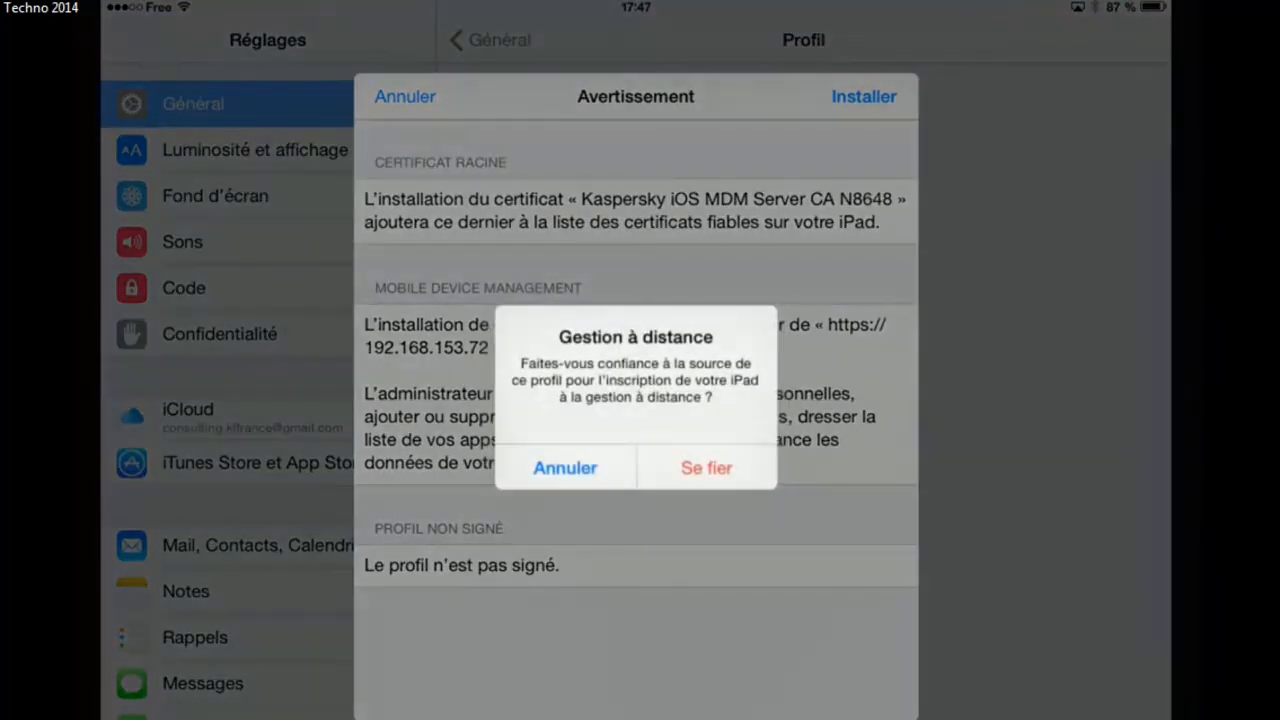
left_click(706, 467)
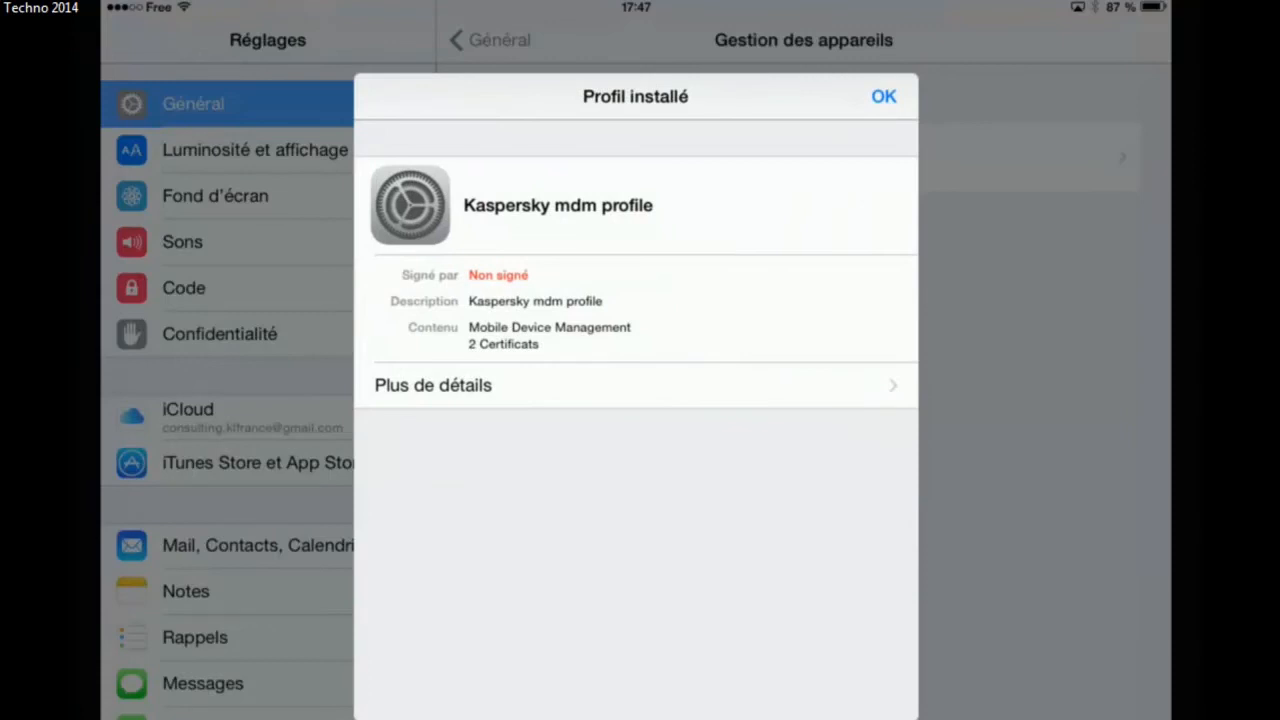
left_click(884, 96)
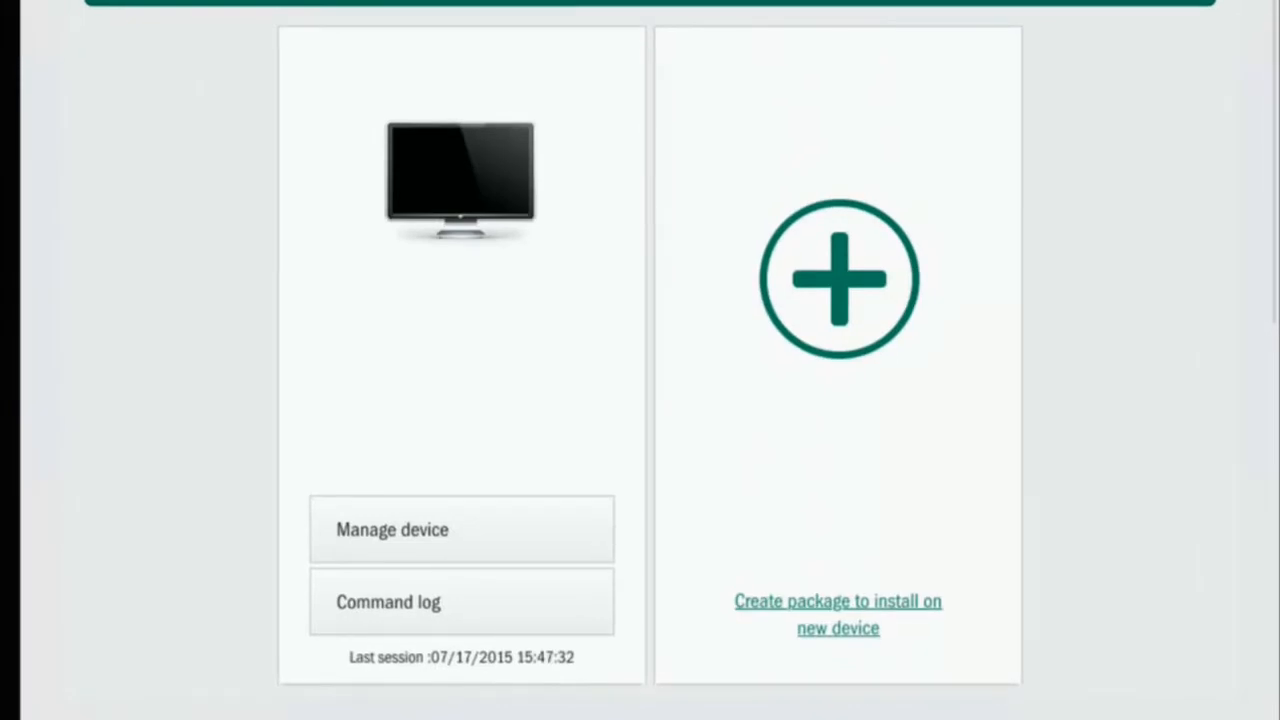
left_click(461, 530)
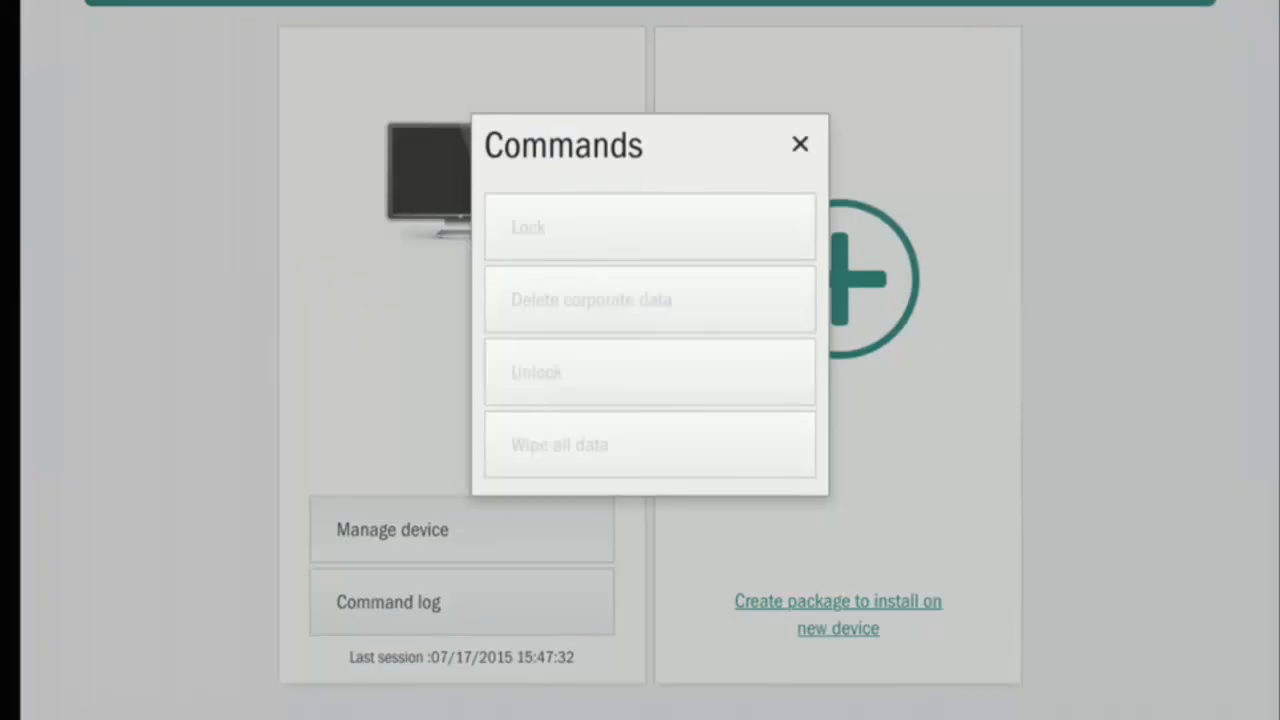
left_click(800, 144)
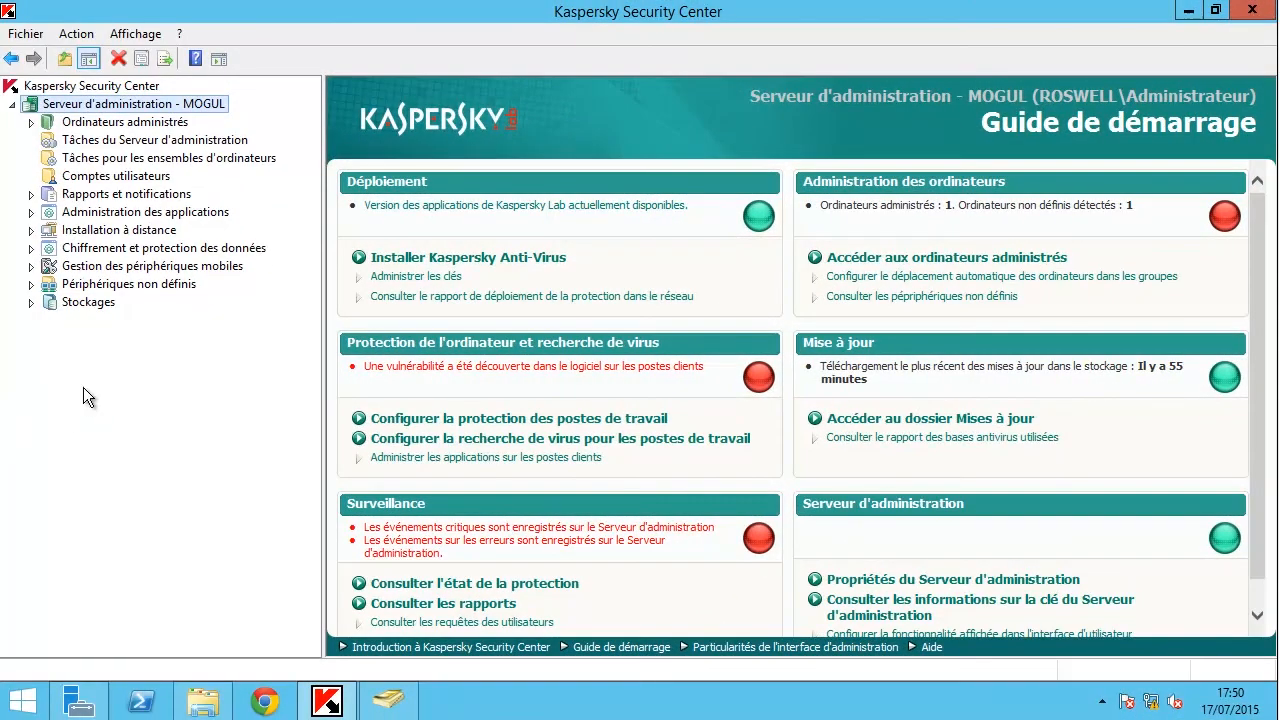
Open the Périphériques mobiles list, view the second iOS MDM device's details, then go to Comptes utilisateurs.
left_click(31, 266)
left_click(105, 306)
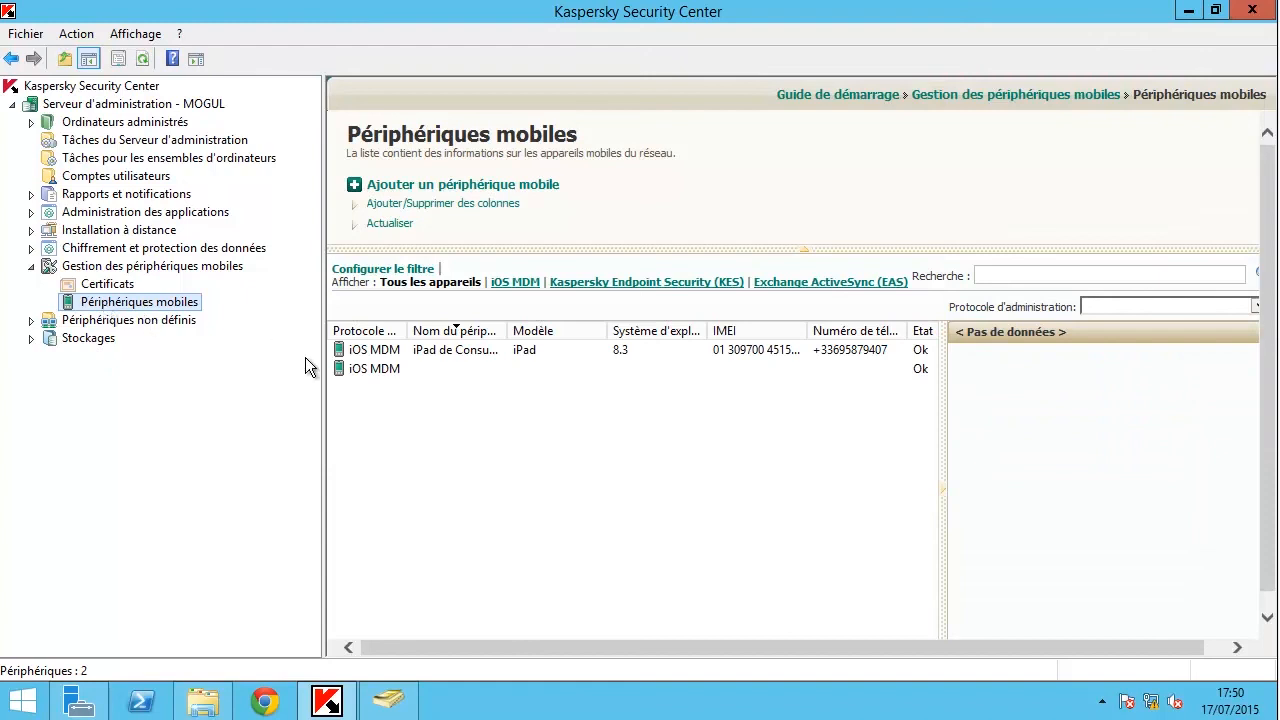
left_click(345, 370)
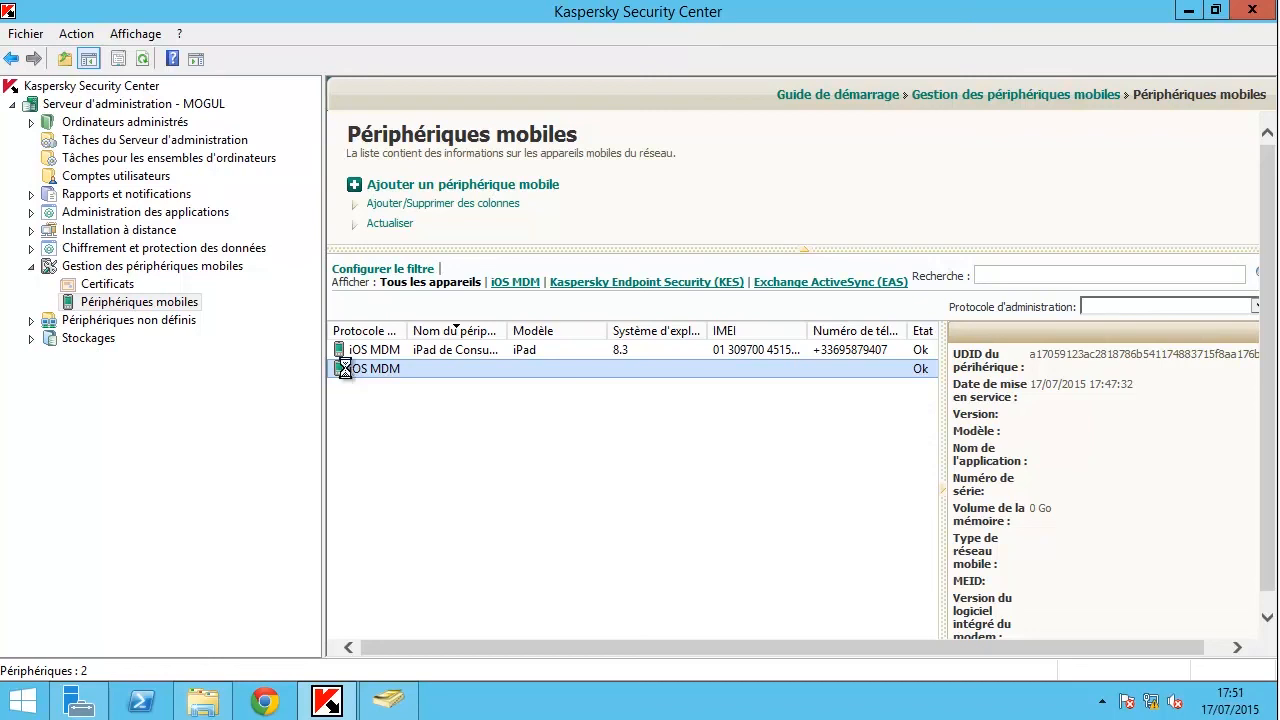
left_click(92, 178)
Confirm the Admin account's properties list the linked iOS MDM device with status Ok, then close them.
left_click_drag(926, 387, 923, 604)
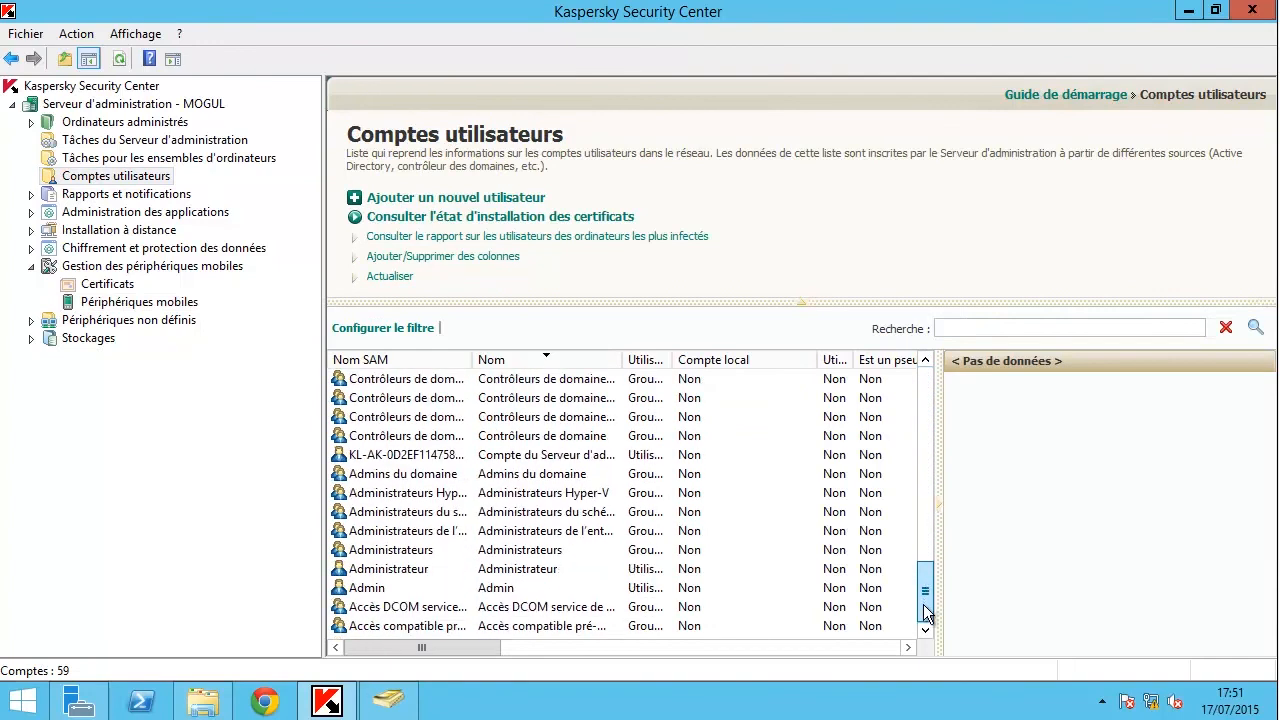
right_click(508, 590)
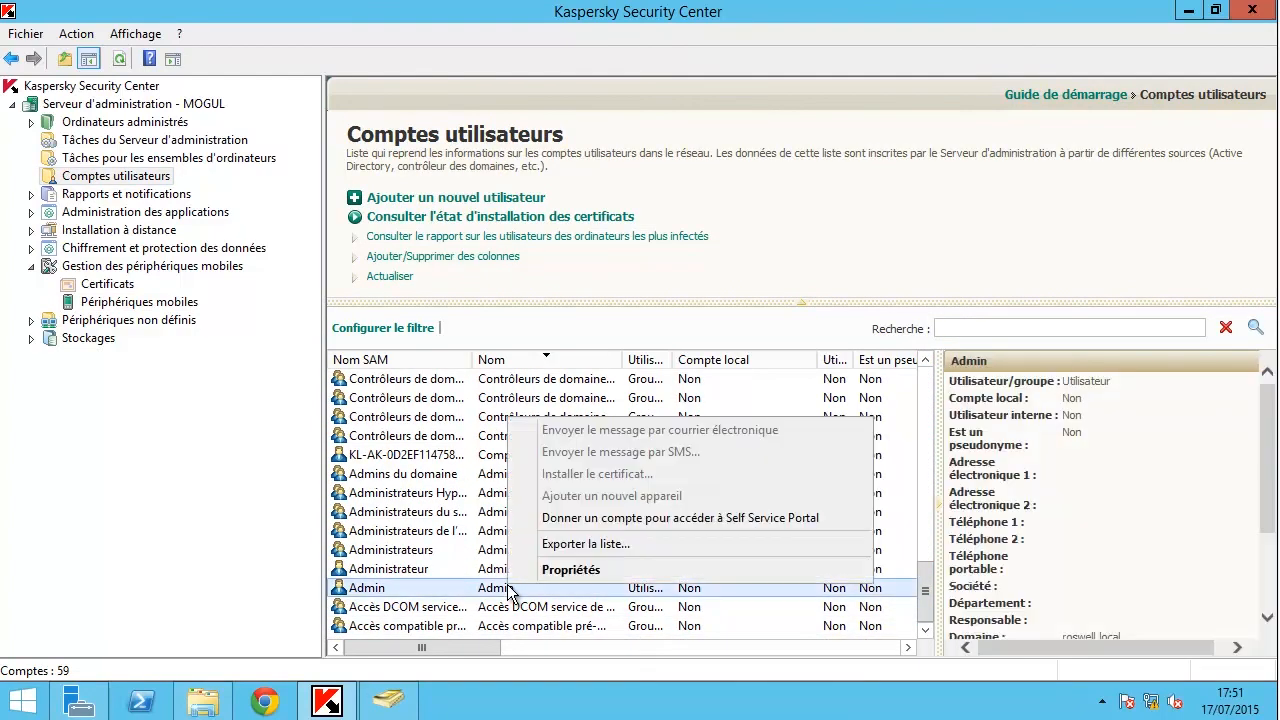
left_click(570, 570)
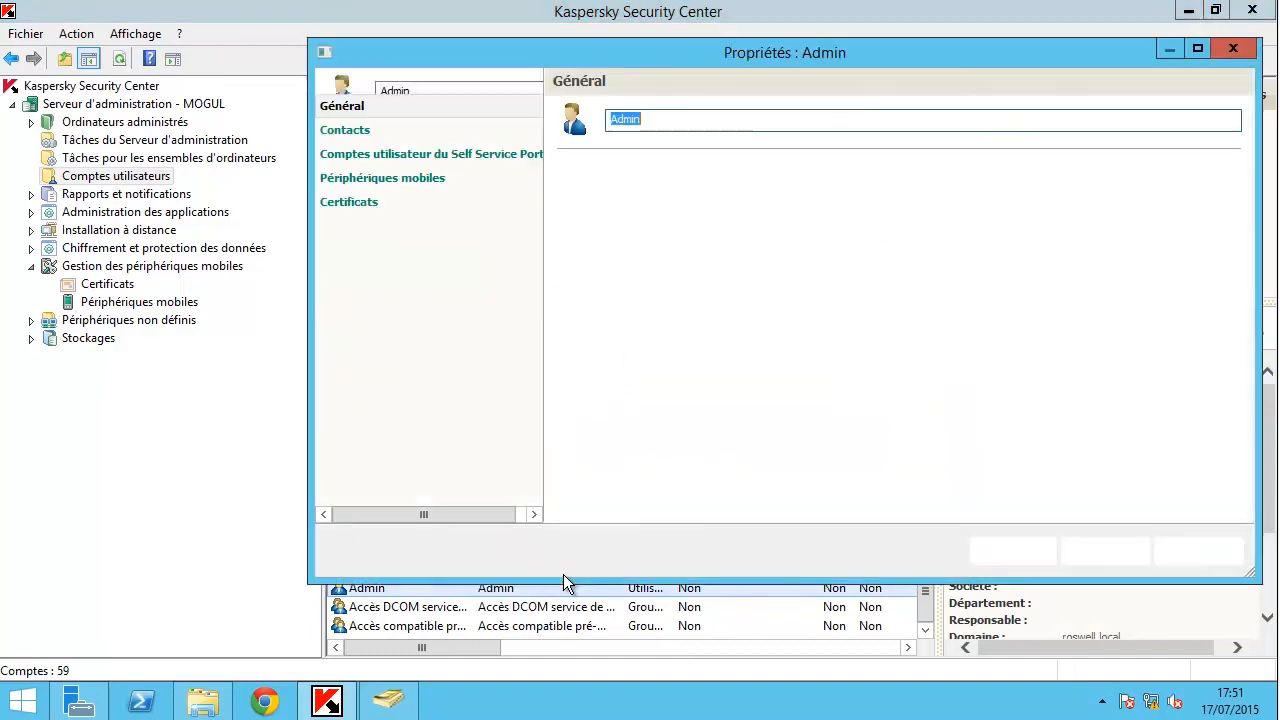
left_click(408, 180)
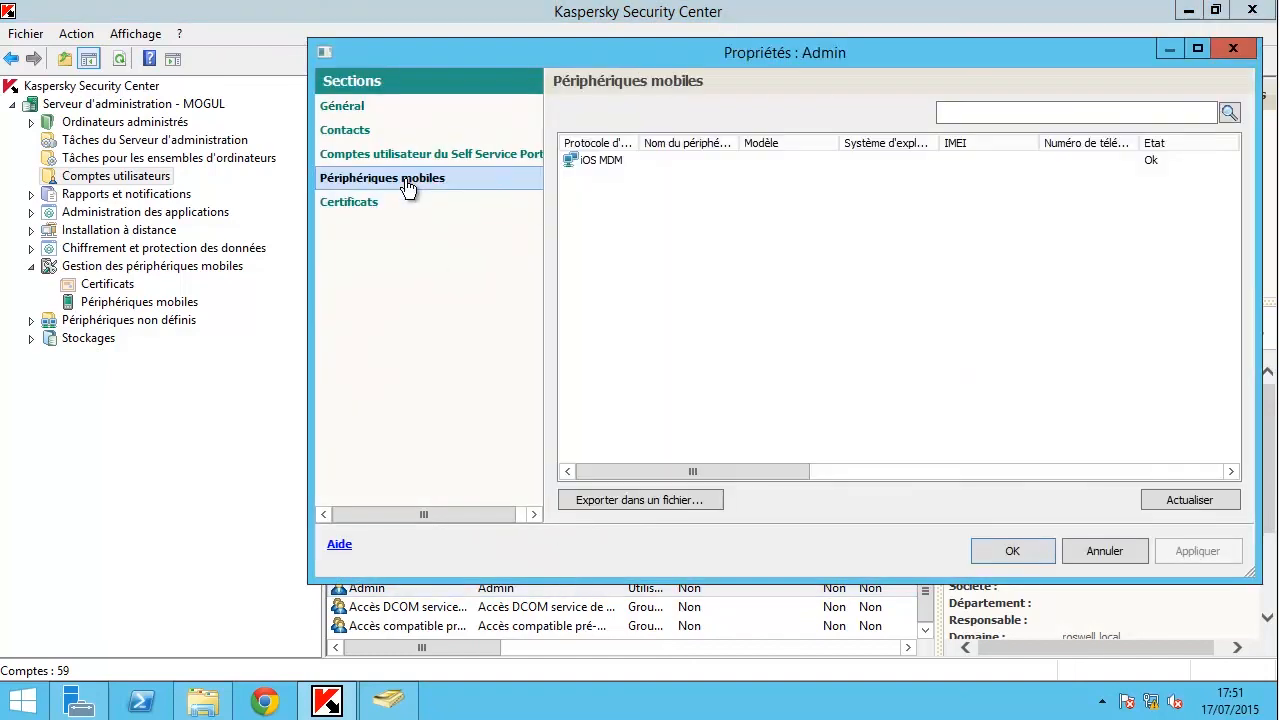
left_click(602, 165)
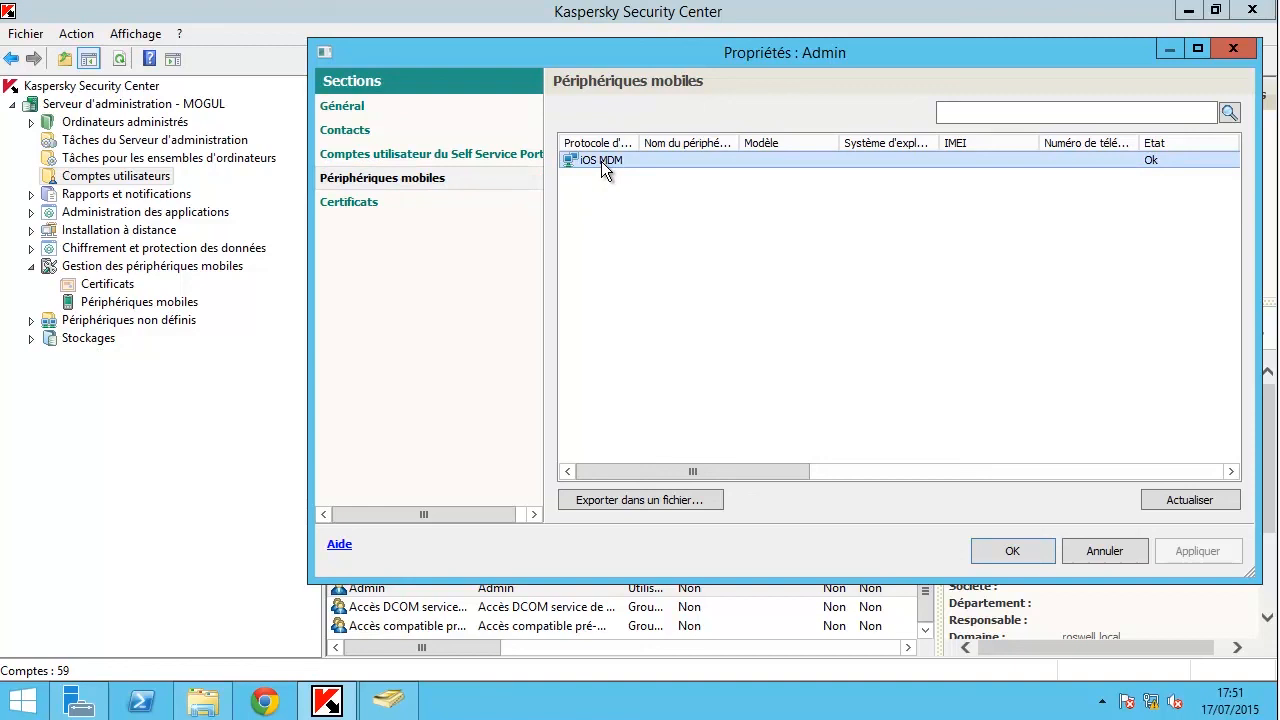
left_click(1012, 551)
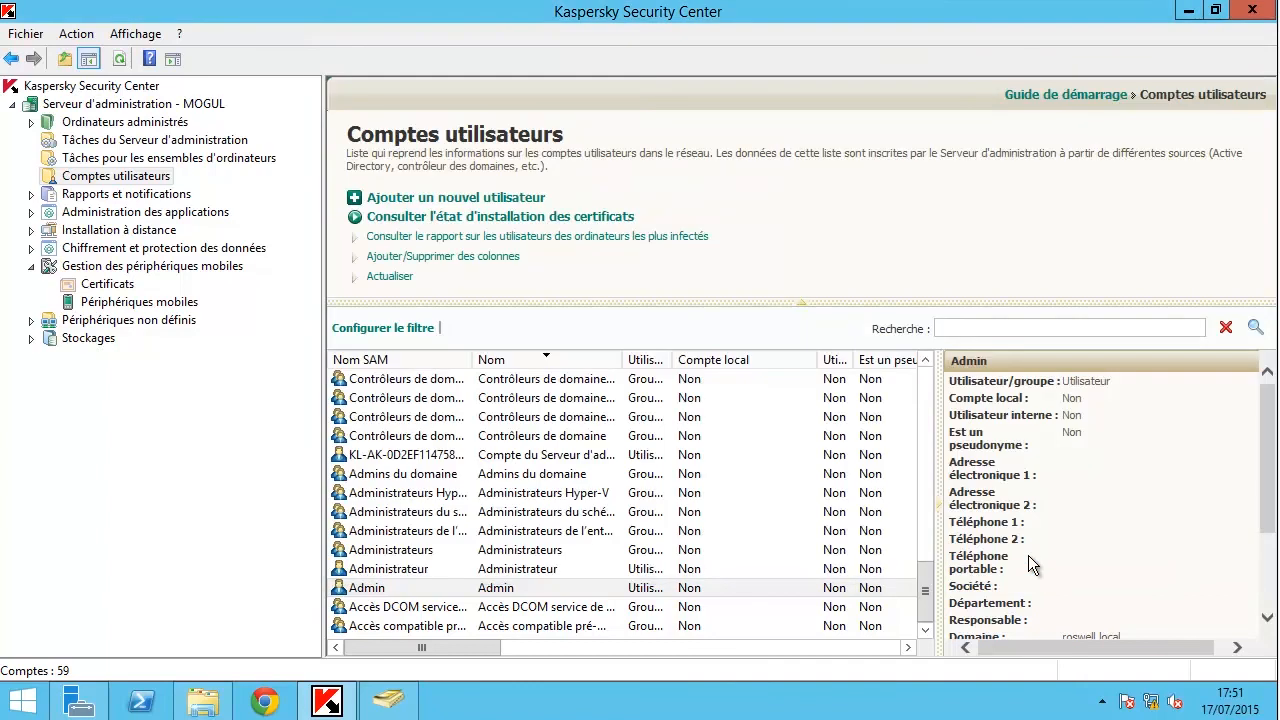